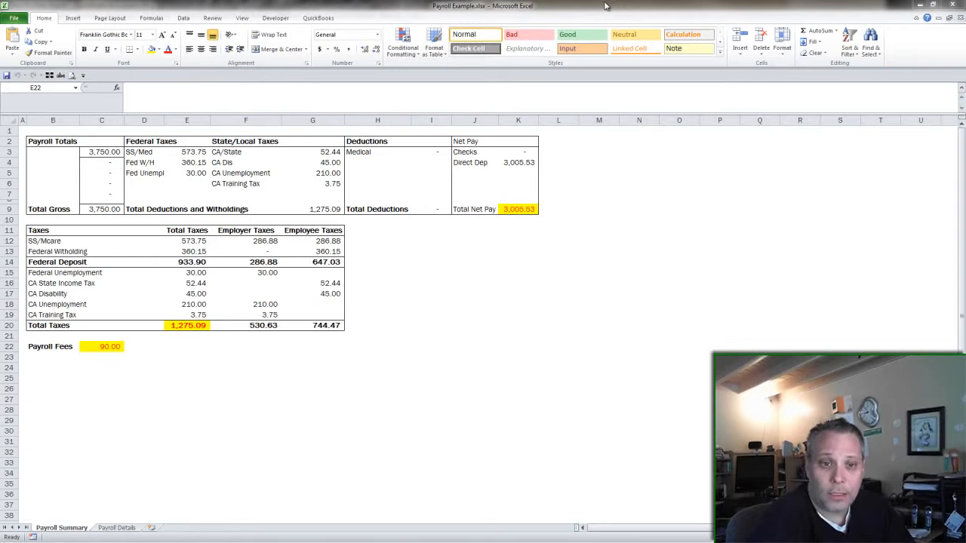
# - Point out the 3,005.53 Total Net Pay, 1,275.09 Total Taxes and 3,750.00 gross pay totals
pyautogui.click(528, 210)
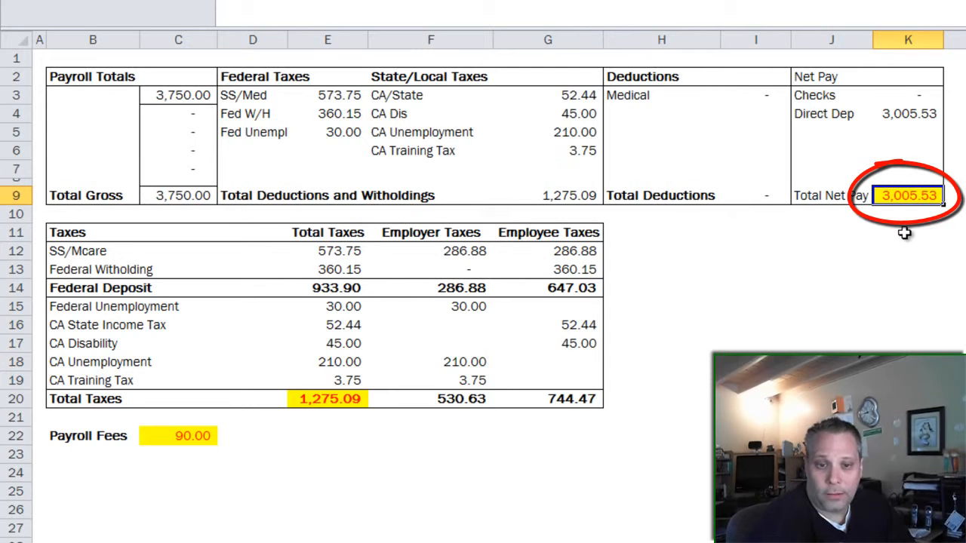
pyautogui.click(334, 398)
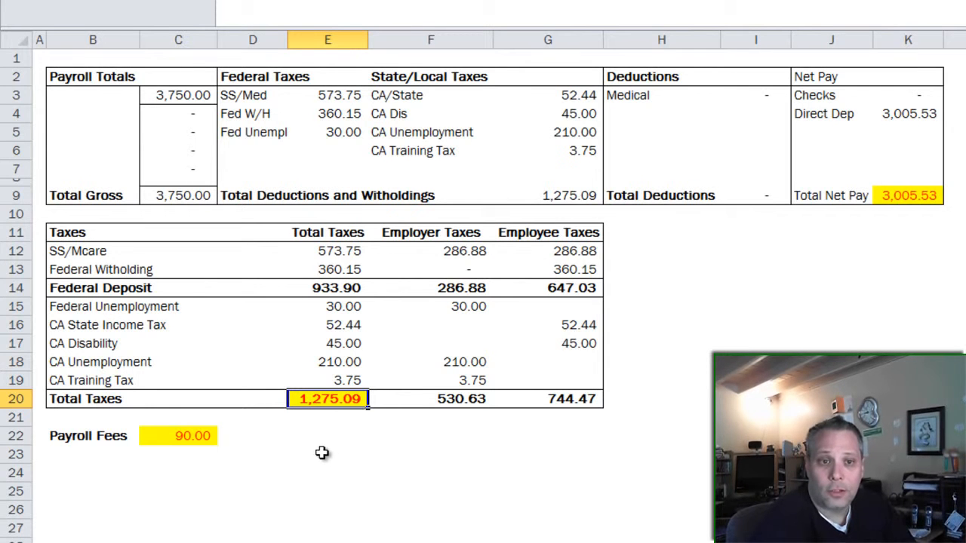
pyautogui.click(176, 97)
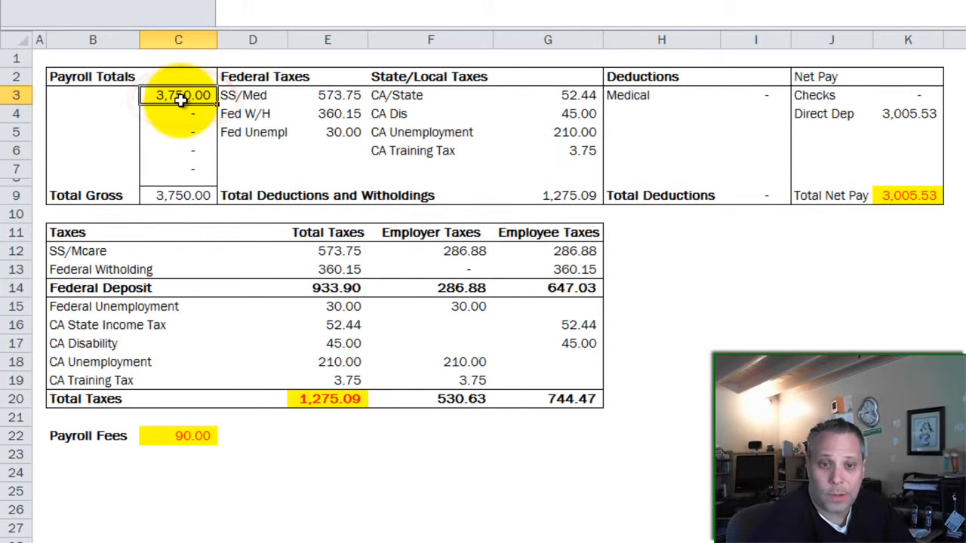
pyautogui.click(315, 394)
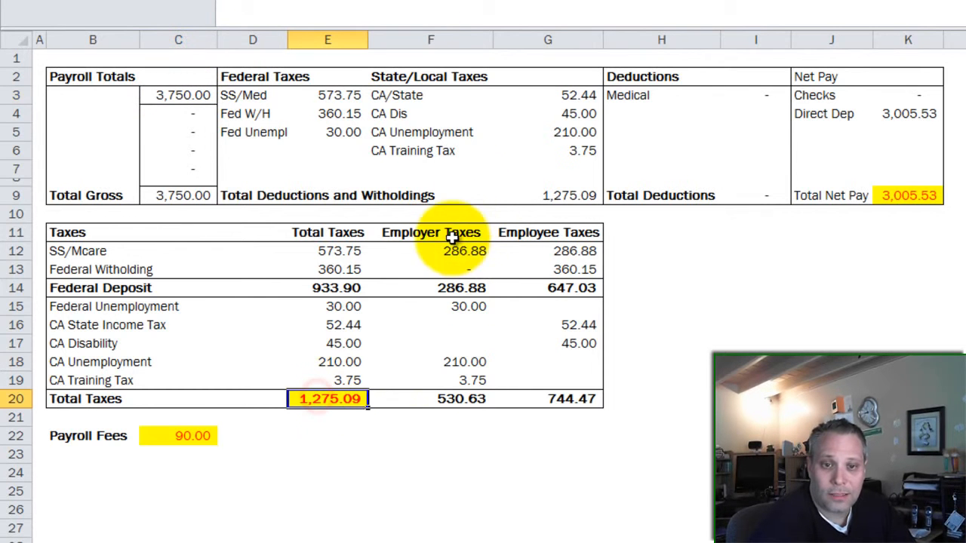
# - Review the 530.63 employer taxes and 744.47 employee taxes totals, then return to QuickBooks
pyautogui.keyDown('ctrl'); pyautogui.click(437, 39); pyautogui.keyUp('ctrl')
pyautogui.moveTo(440, 232); pyautogui.dragTo(448, 408)
pyautogui.click(449, 400)
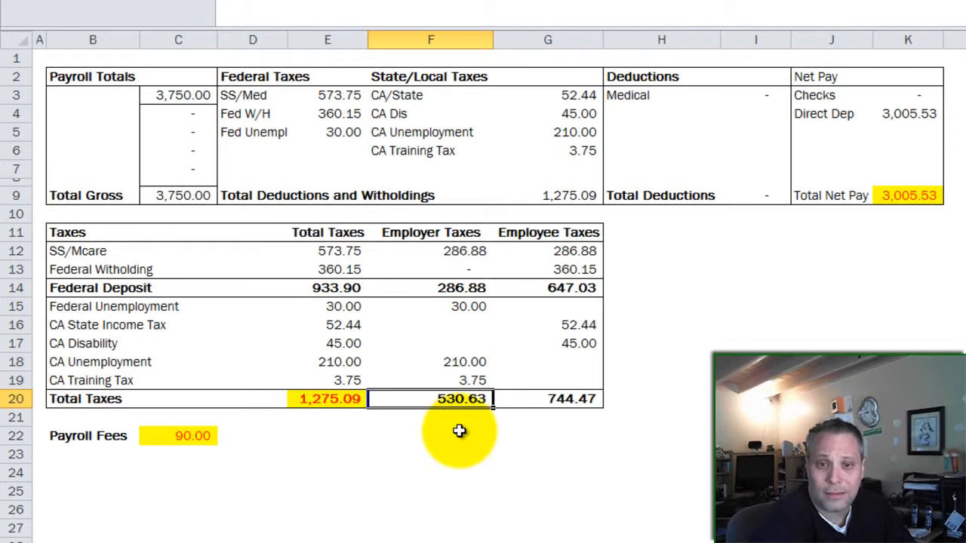
pyautogui.click(560, 404)
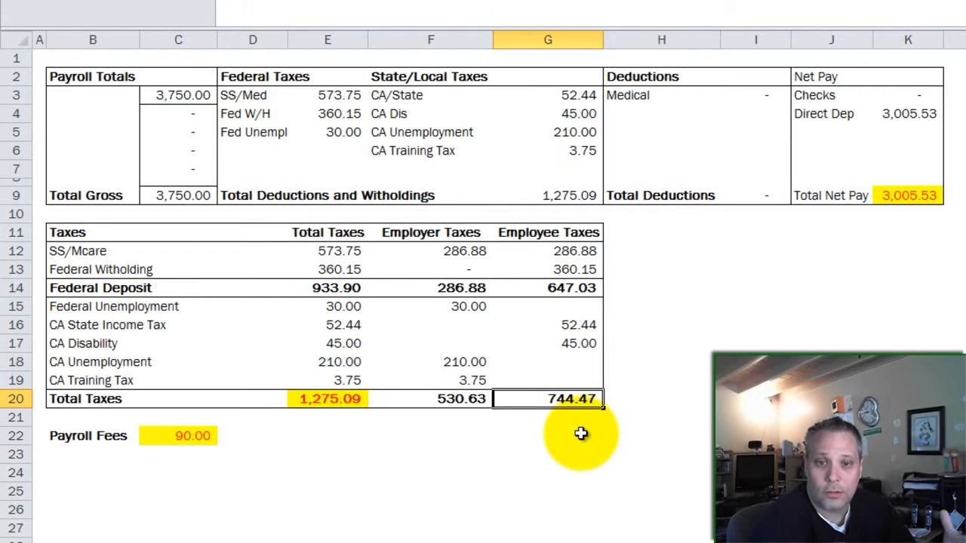
pyautogui.click(585, 417)
pyautogui.click(467, 431)
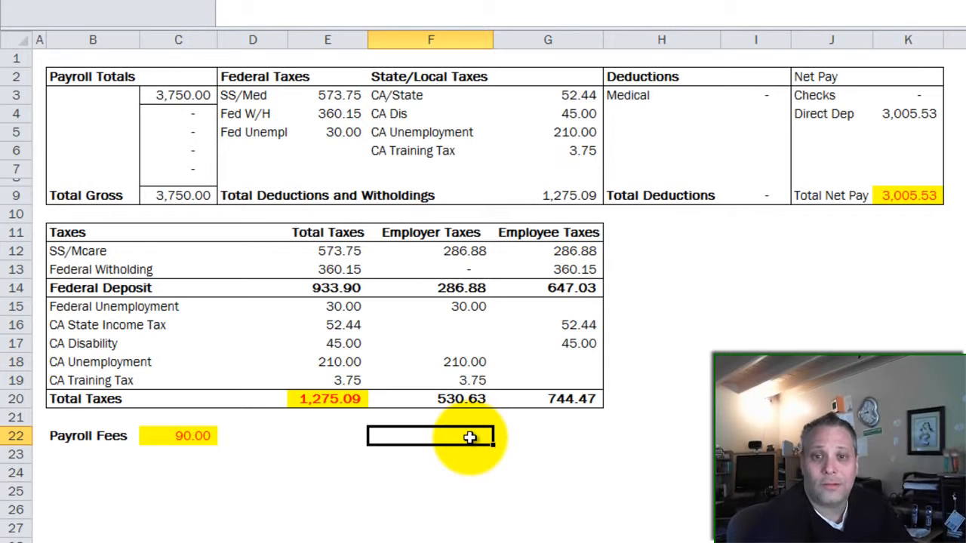
pyautogui.hotkey('alt', 'Tab')
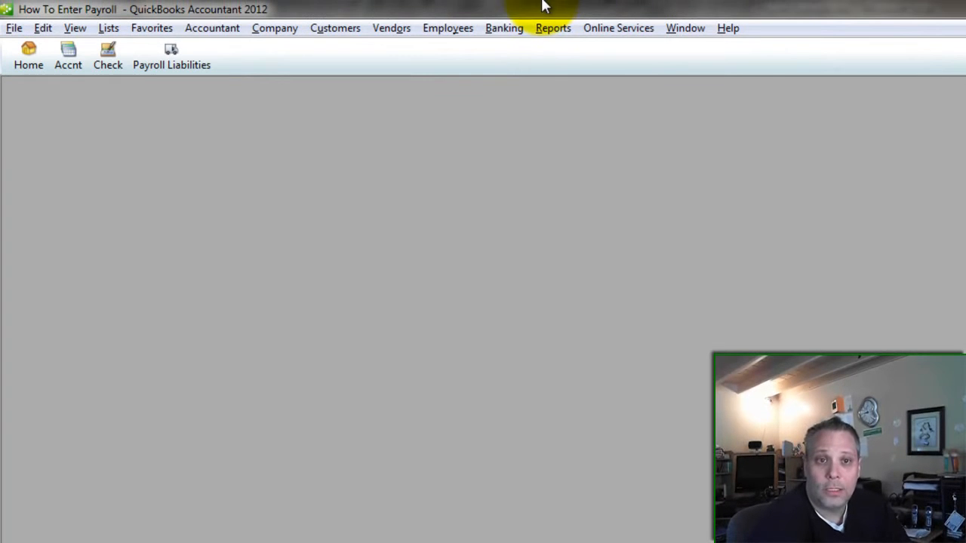
# - Show QuickBooks' Chart of Accounts, then Excel's Payroll Details sheet with per-employee pay
pyautogui.click(72, 63)
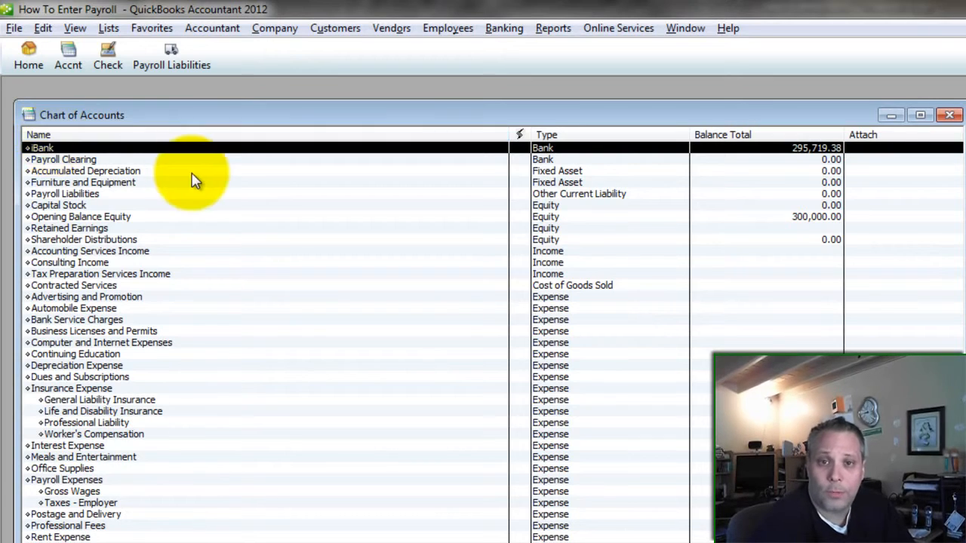
pyautogui.hotkey('alt', 'Tab')
pyautogui.click(117, 528)
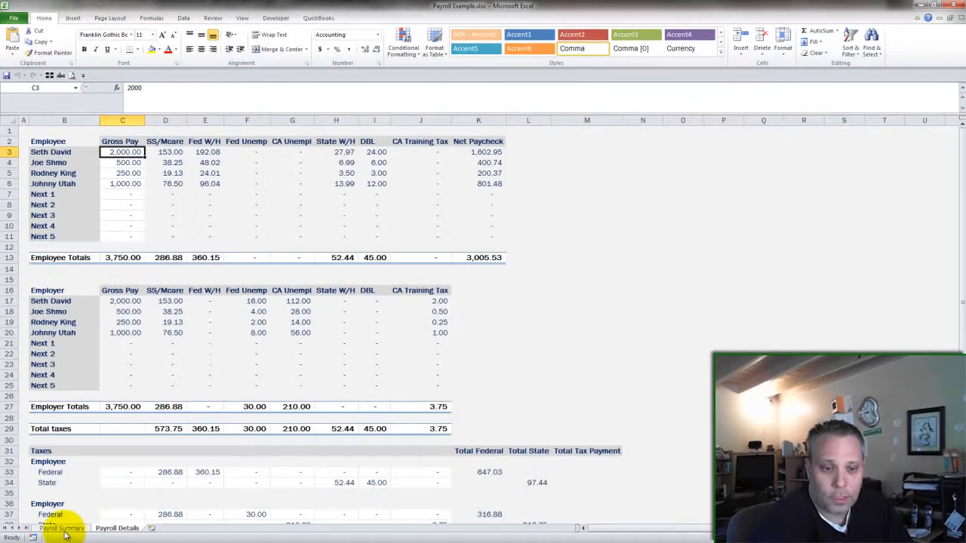
# - Compare the Payroll Summary's net pay and Total Taxes with QuickBooks' Chart of Accounts balances
pyautogui.click(63, 529)
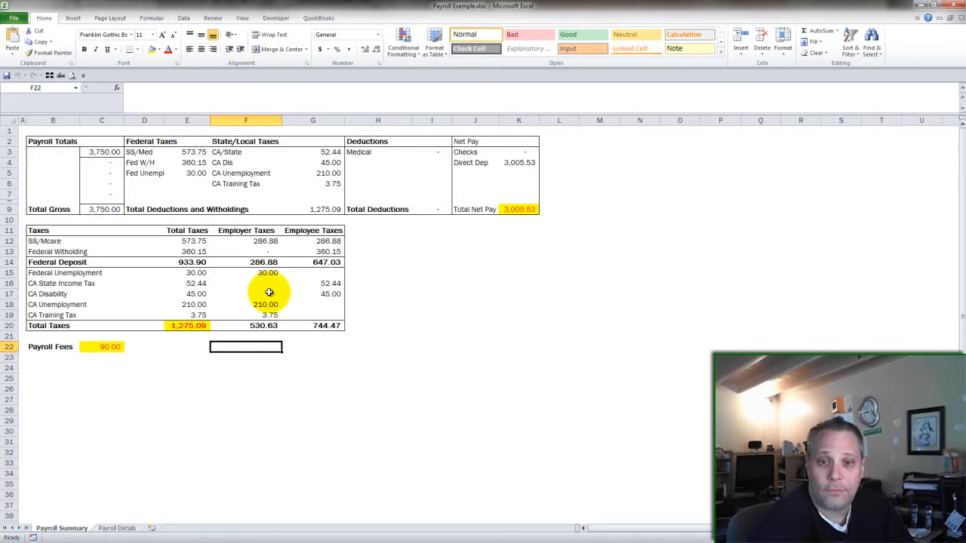
pyautogui.hotkey('alt', 'Tab')
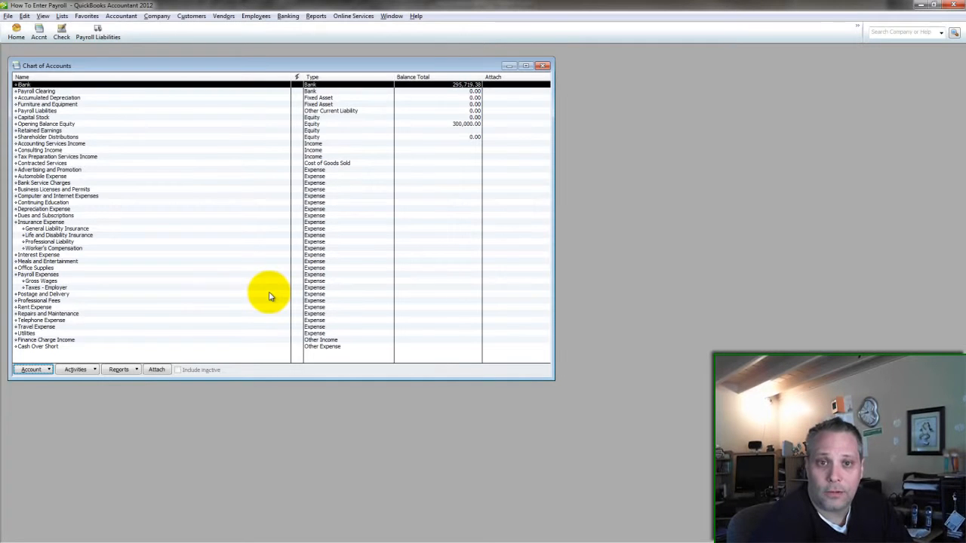
pyautogui.moveTo(55, 67); pyautogui.dragTo(68, 67)
pyautogui.hotkey('alt', 'Tab')
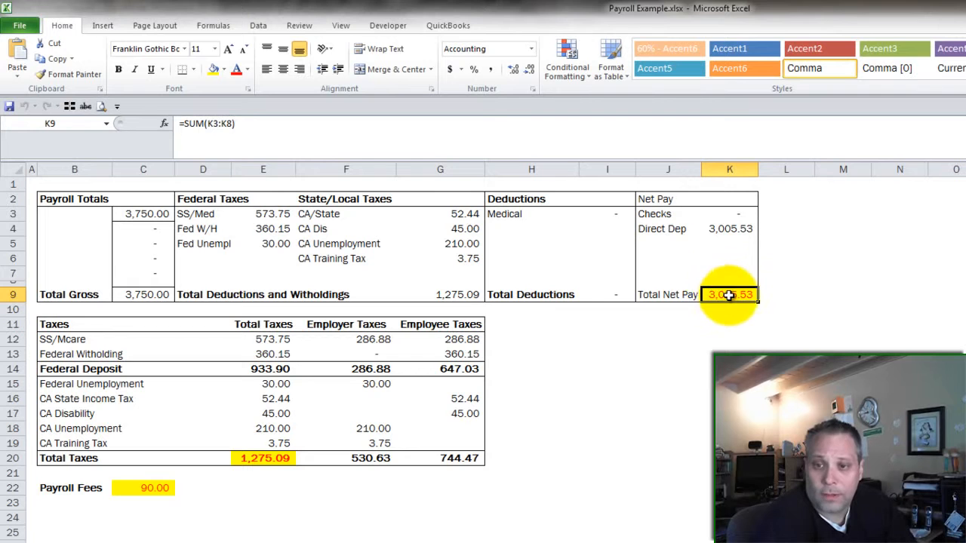
pyautogui.click(275, 458)
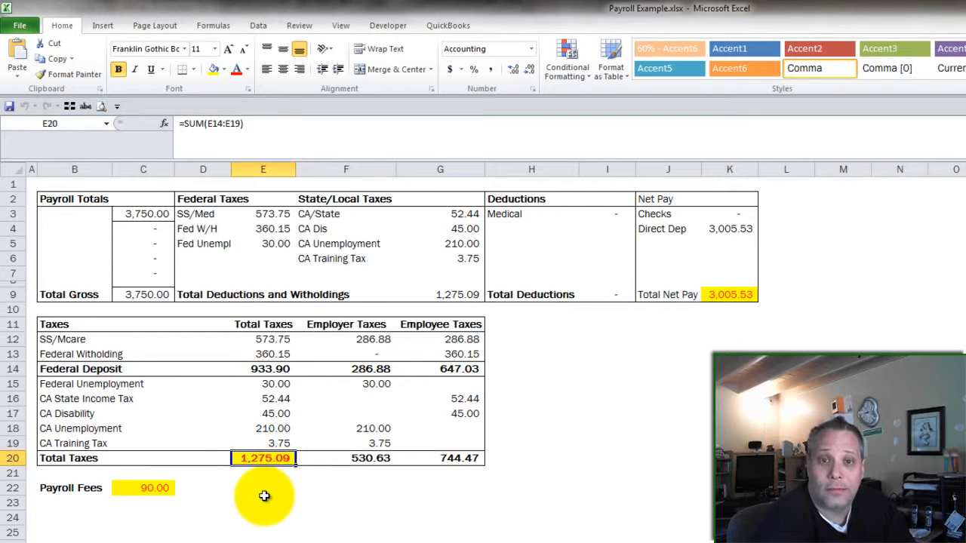
pyautogui.click(143, 488)
pyautogui.click(250, 487)
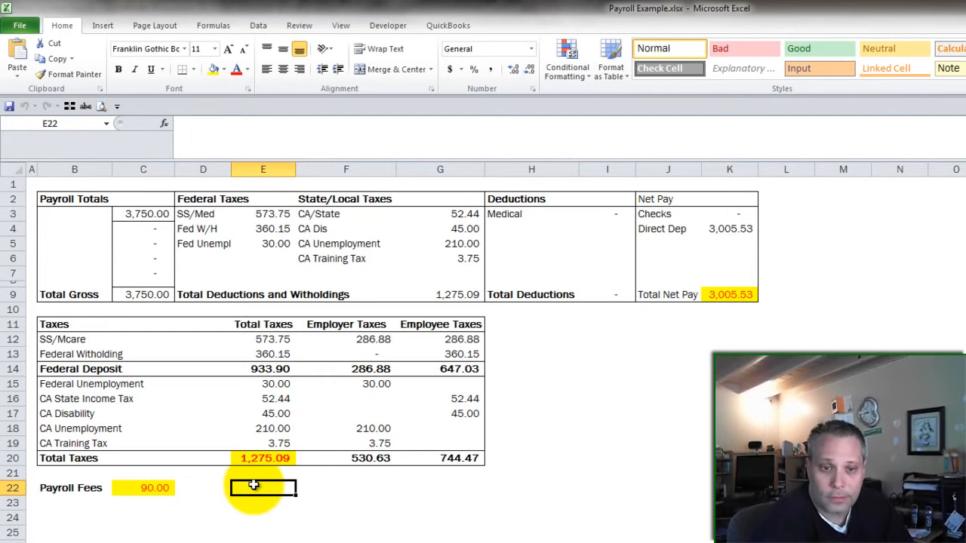
pyautogui.click(721, 325)
# - Start a new iBank check to iPayroll dated 03/02/2012
pyautogui.hotkey('alt', 'Tab')
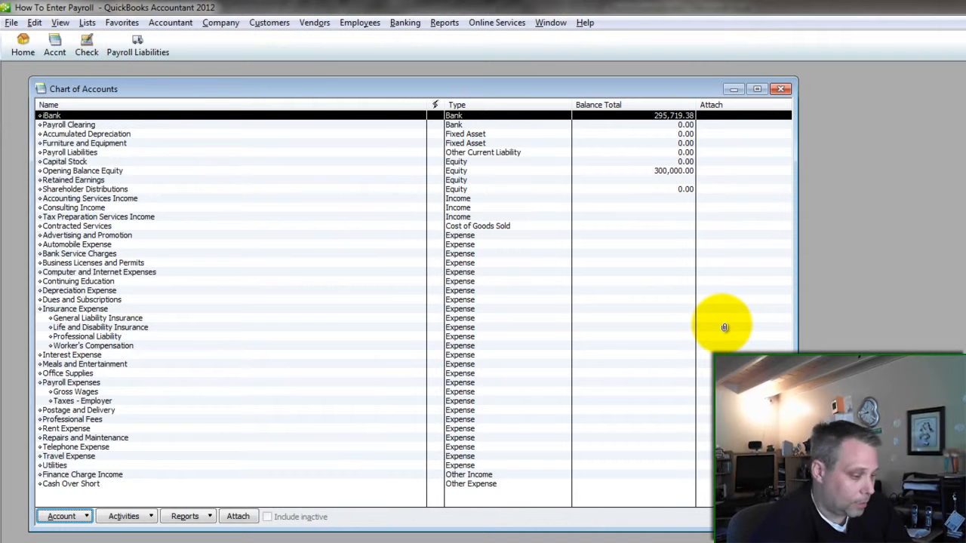
pyautogui.hotkey('ctrl', 'w')
pyautogui.press('Tab')
pyautogui.press('Tab')
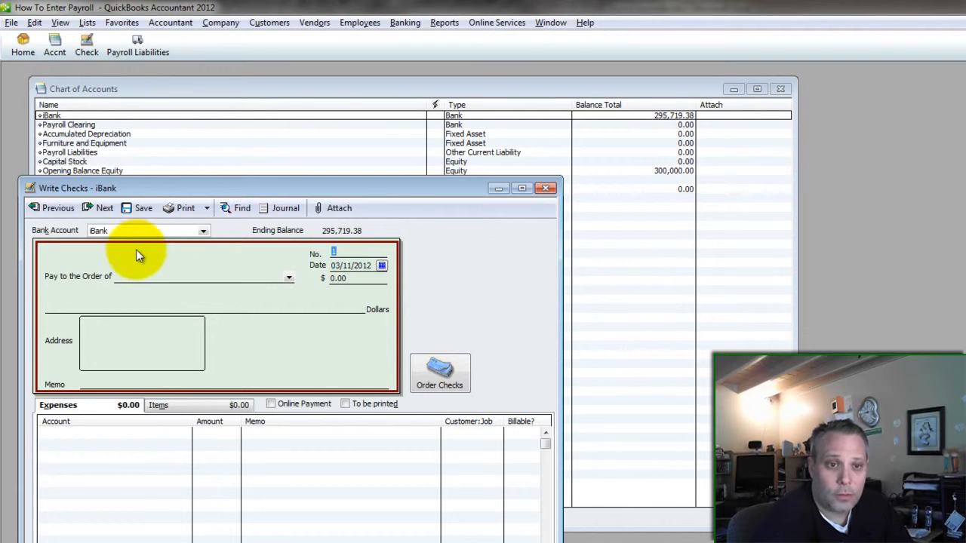
pyautogui.click(335, 253)
pyautogui.click(384, 258)
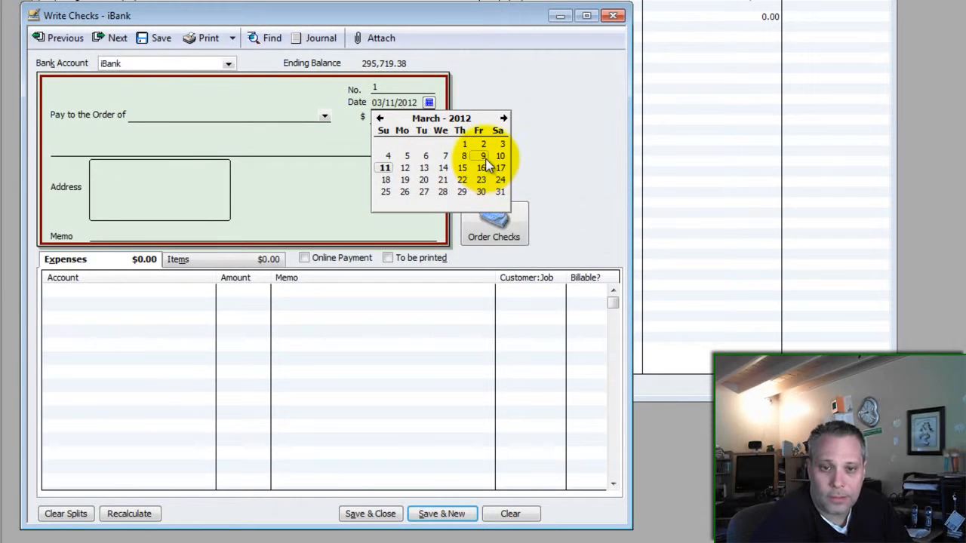
pyautogui.click(481, 144)
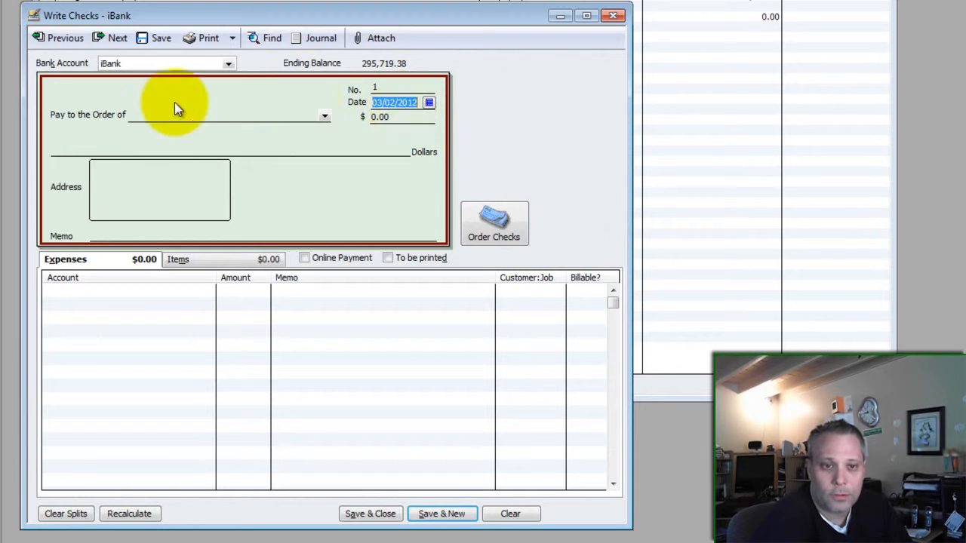
pyautogui.click(380, 117)
pyautogui.write('iPayroll')
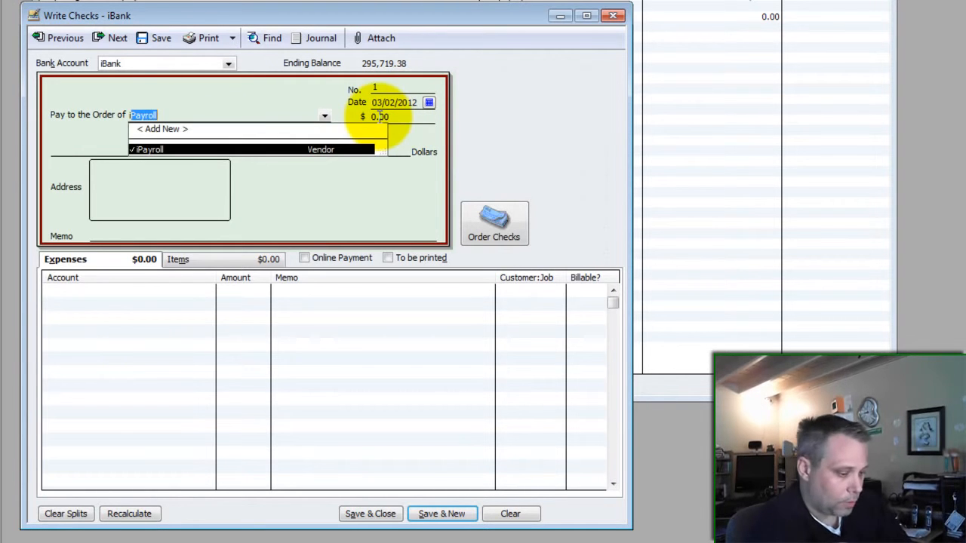
pyautogui.press('Tab')
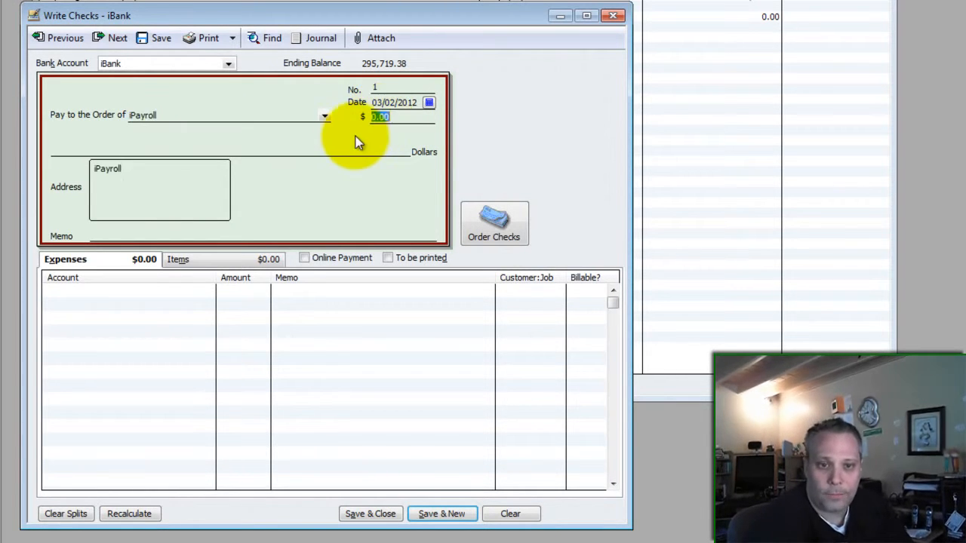
# - Set the check amount to 3,005.53, copied from Excel's Total Net Pay
pyautogui.hotkey('alt', 'Tab')
pyautogui.click(832, 131)
pyautogui.hotkey('ctrl', 'c')
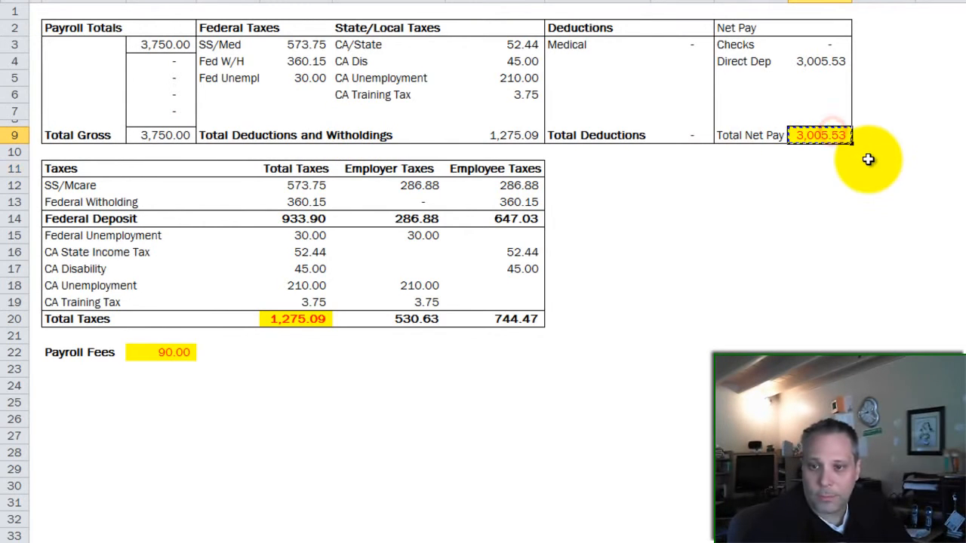
pyautogui.hotkey('alt', 'Tab')
pyautogui.hotkey('ctrl', 'v')
pyautogui.press('Tab')
pyautogui.press('Tab')
pyautogui.press('Tab')
pyautogui.press('Tab')
pyautogui.moveTo(323, 15); pyautogui.dragTo(667, 0)
# - Assign the first expense line to Payroll Expenses:Gross Wages at 3,750.00, copied from Excel
pyautogui.click(513, 260)
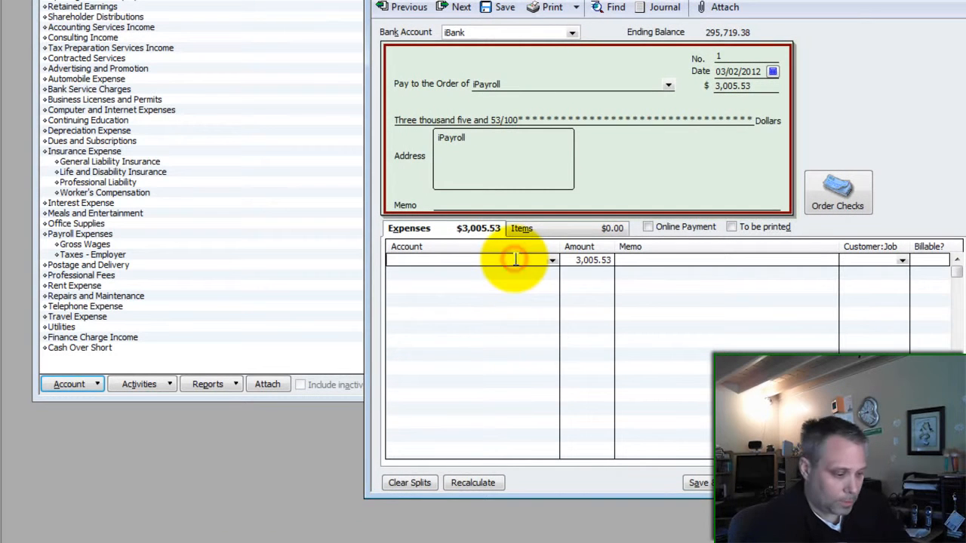
pyautogui.write('Payroll Clearing')
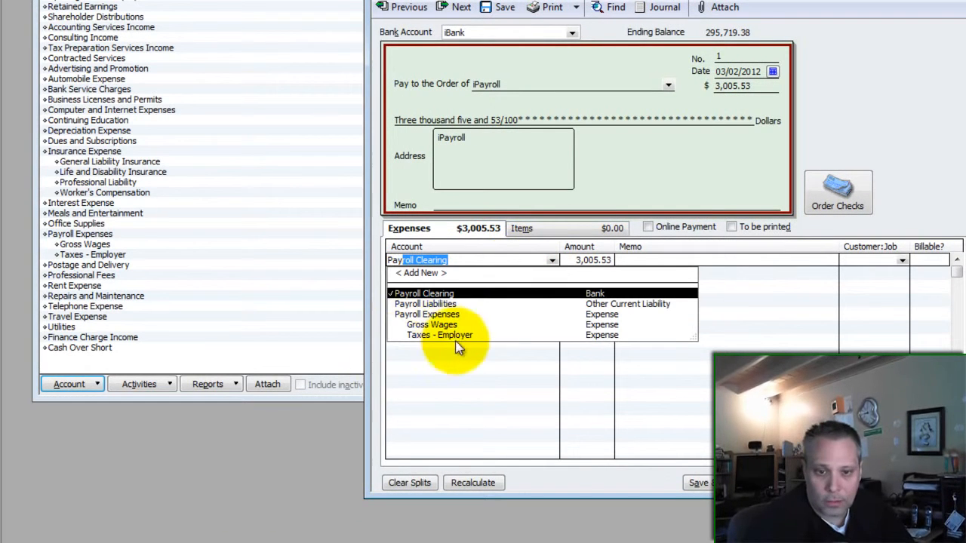
pyautogui.click(432, 326)
pyautogui.press('Tab')
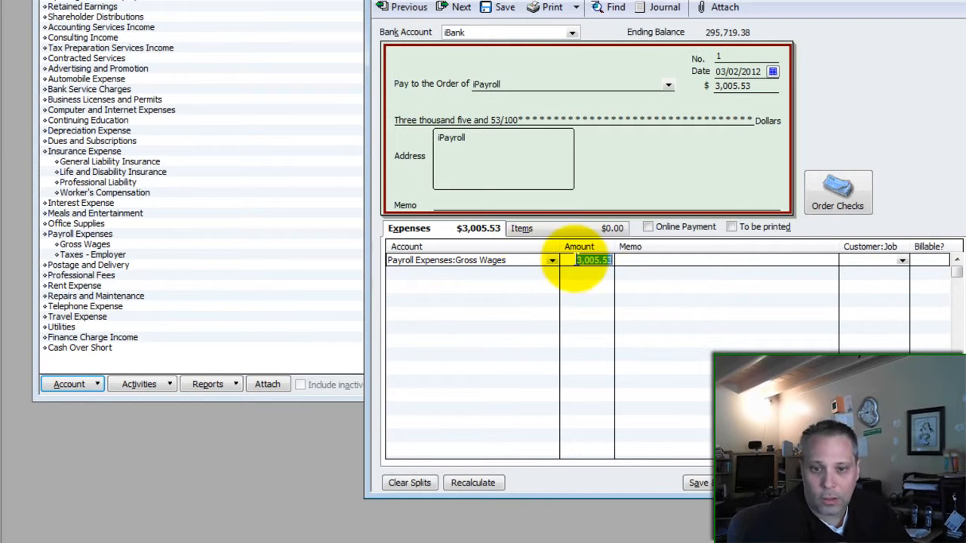
pyautogui.click(539, 258)
pyautogui.press('Tab')
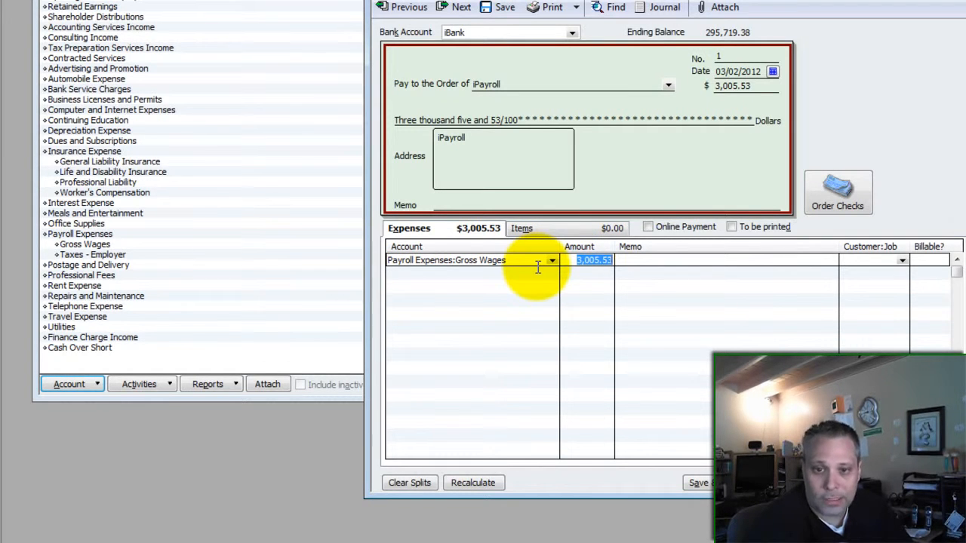
pyautogui.hotkey('alt', 'Tab')
pyautogui.click(166, 43)
pyautogui.hotkey('ctrl', 'c')
pyautogui.hotkey('alt', 'Tab')
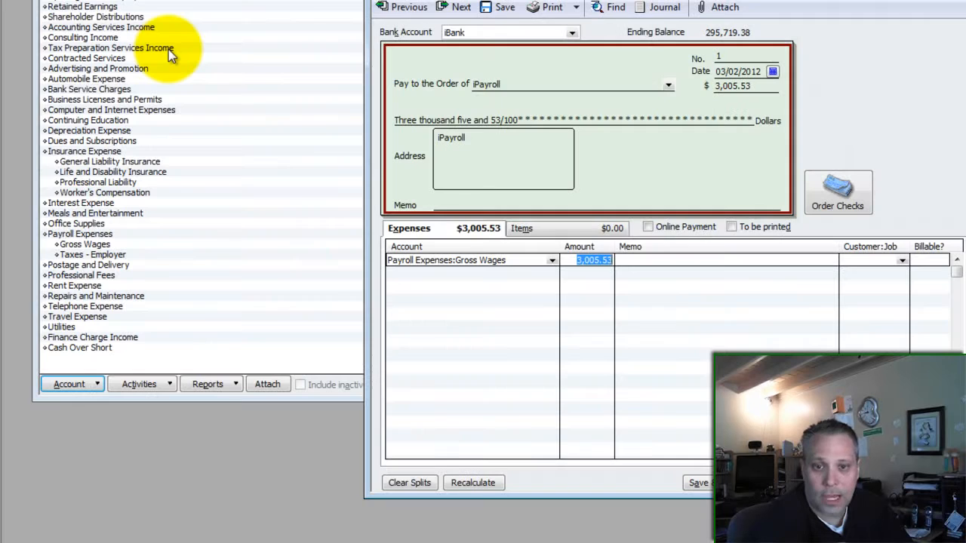
pyautogui.hotkey('ctrl', 'v')
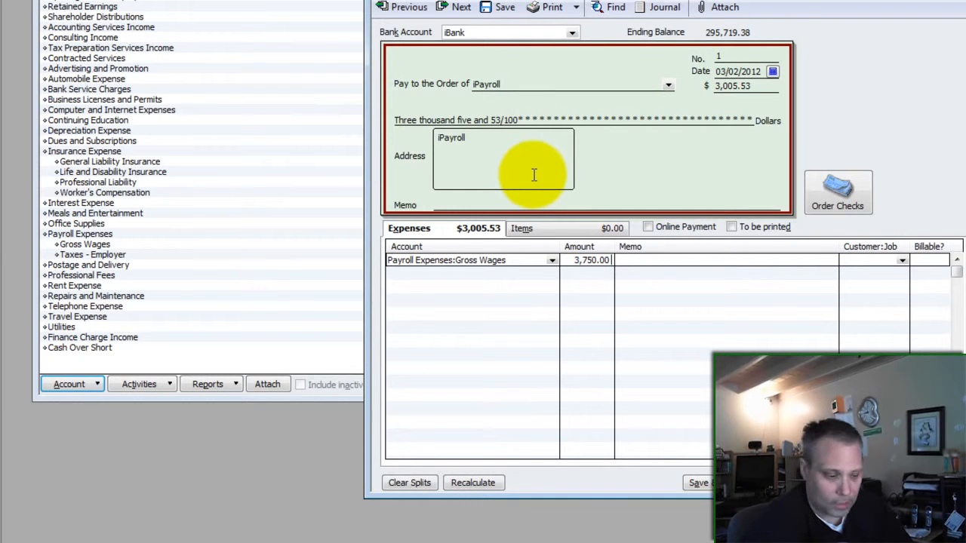
pyautogui.press('Down')
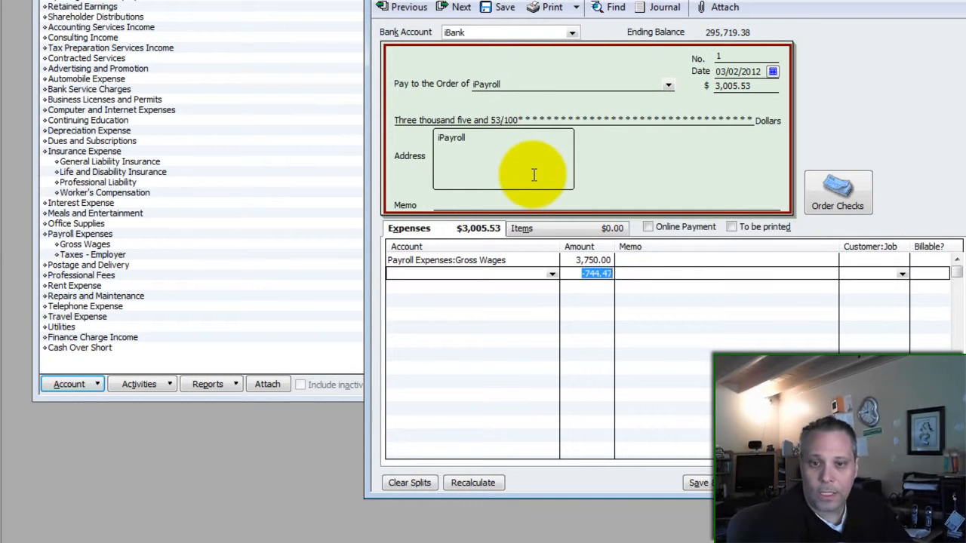
# - Assign the second line to Payroll Liabilities at -744.47, dismissing the liabilities warning
pyautogui.click(534, 273)
pyautogui.write('Payroll Clearing')
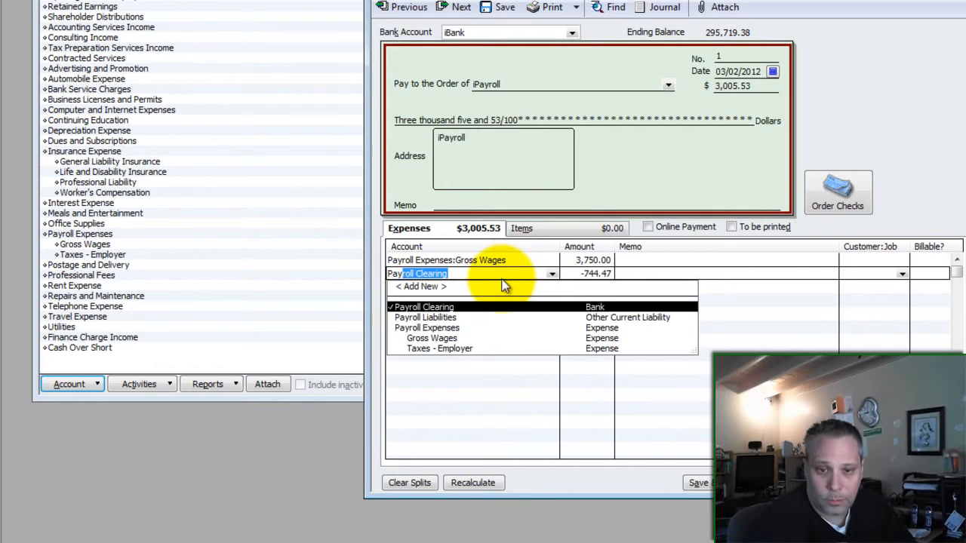
pyautogui.click(440, 317)
pyautogui.click(590, 274)
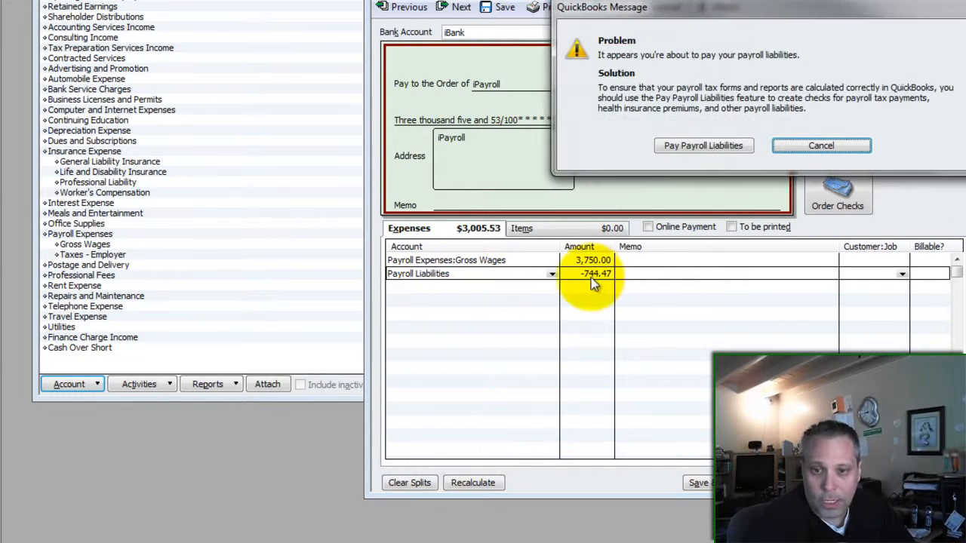
pyautogui.click(815, 147)
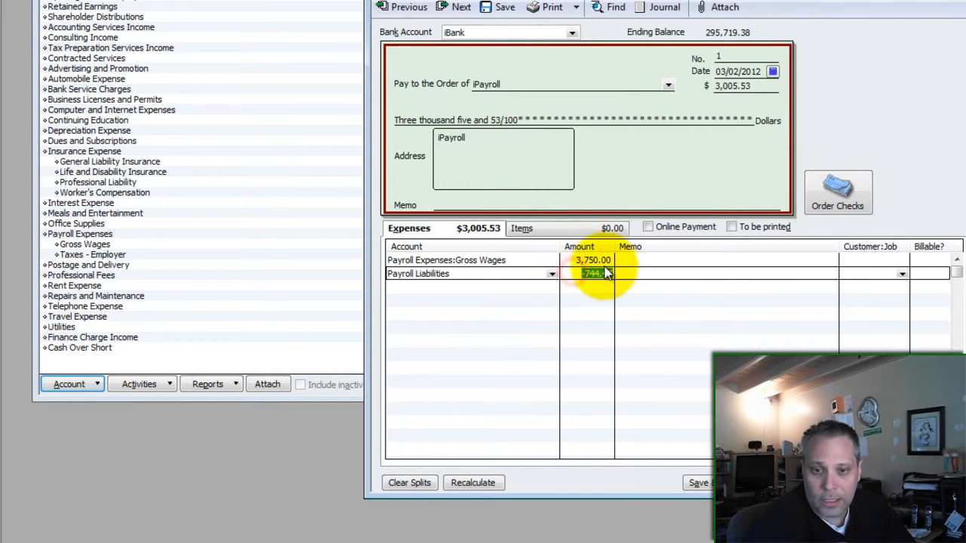
pyautogui.click(577, 260)
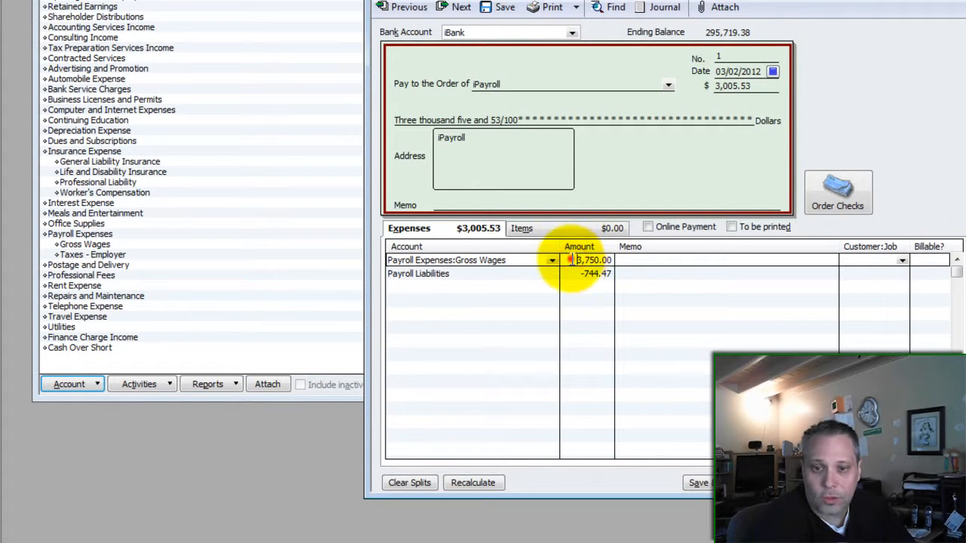
pyautogui.click(577, 274)
pyautogui.moveTo(576, 274); pyautogui.dragTo(623, 276)
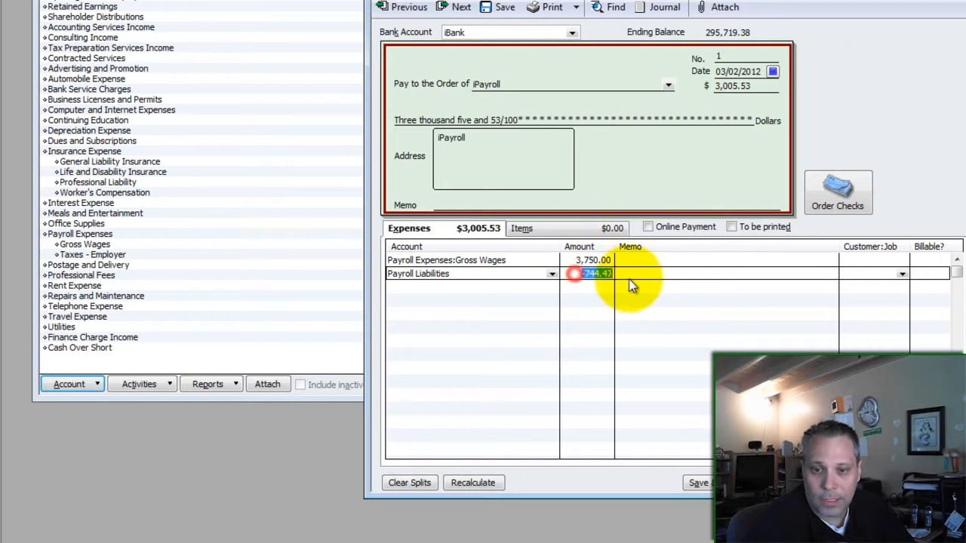
pyautogui.click(473, 234)
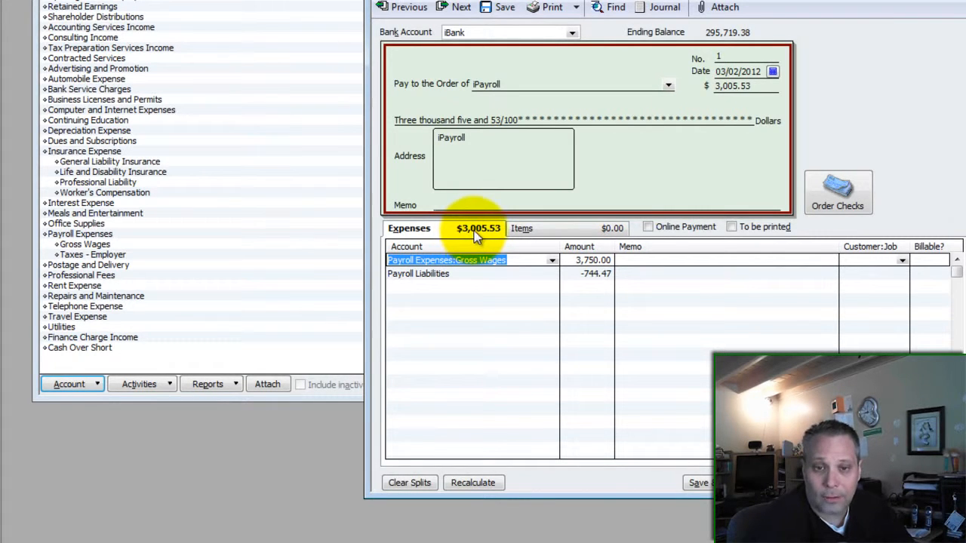
# - Verify the -744.47 liability line against Excel's 744.47 employee taxes total
pyautogui.hotkey('alt', 'Tab')
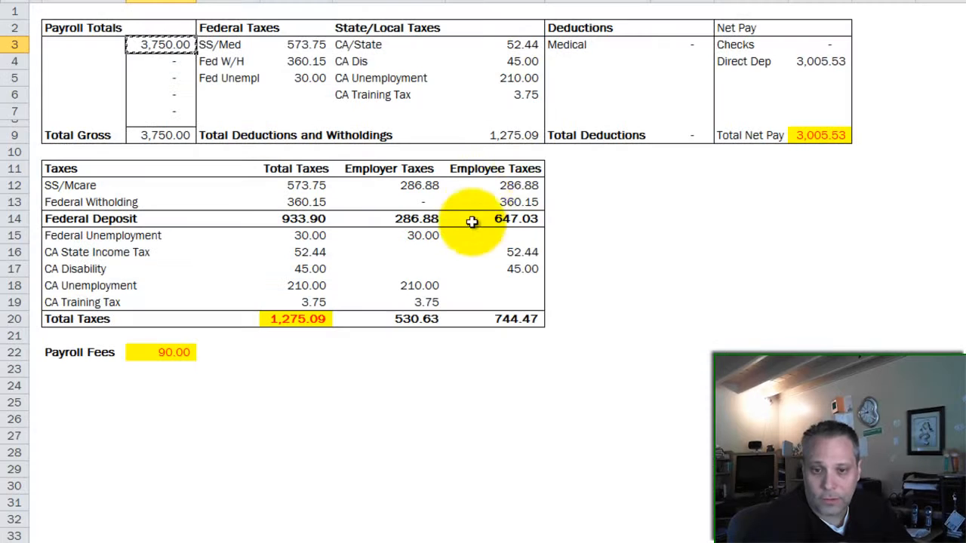
pyautogui.click(535, 320)
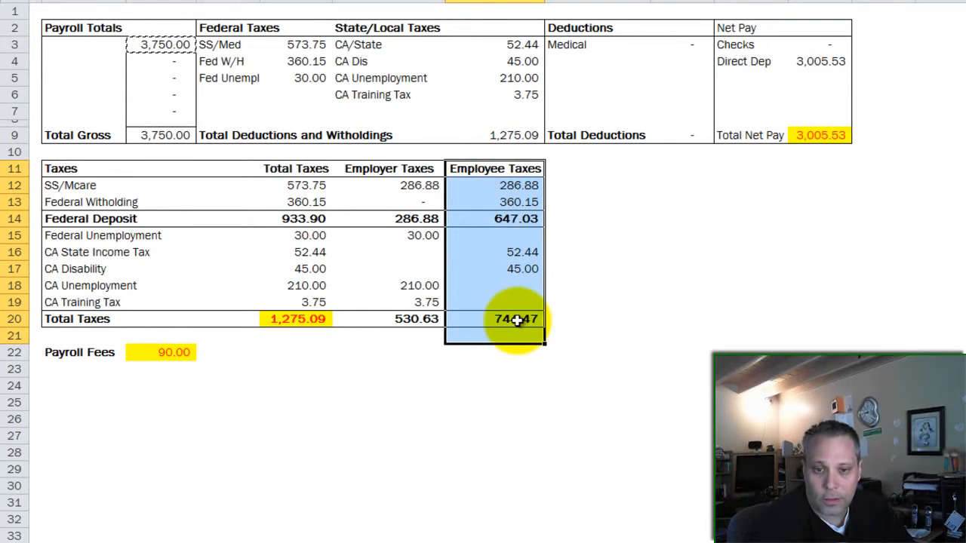
pyautogui.click(518, 319)
pyautogui.hotkey('alt', 'Tab')
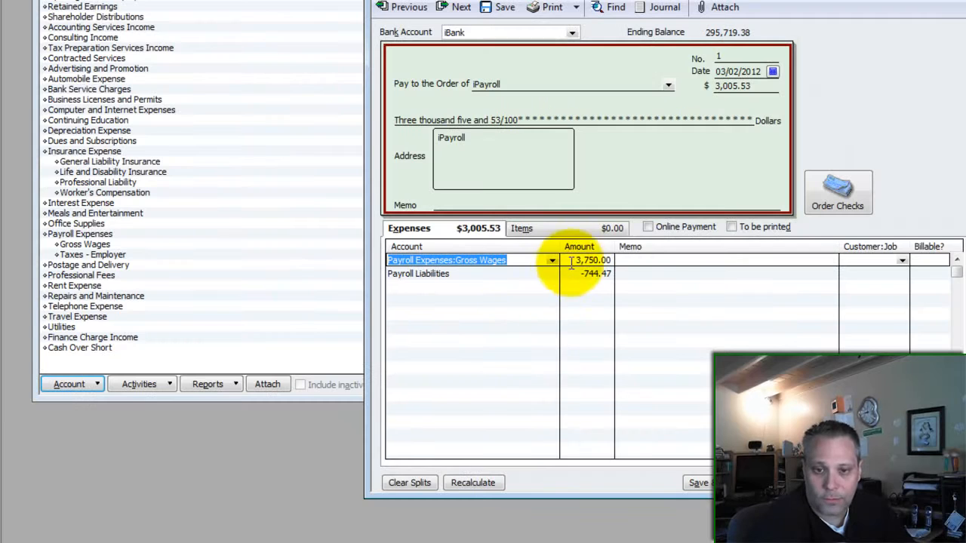
pyautogui.click(522, 274)
pyautogui.press('Tab')
pyautogui.press('Tab')
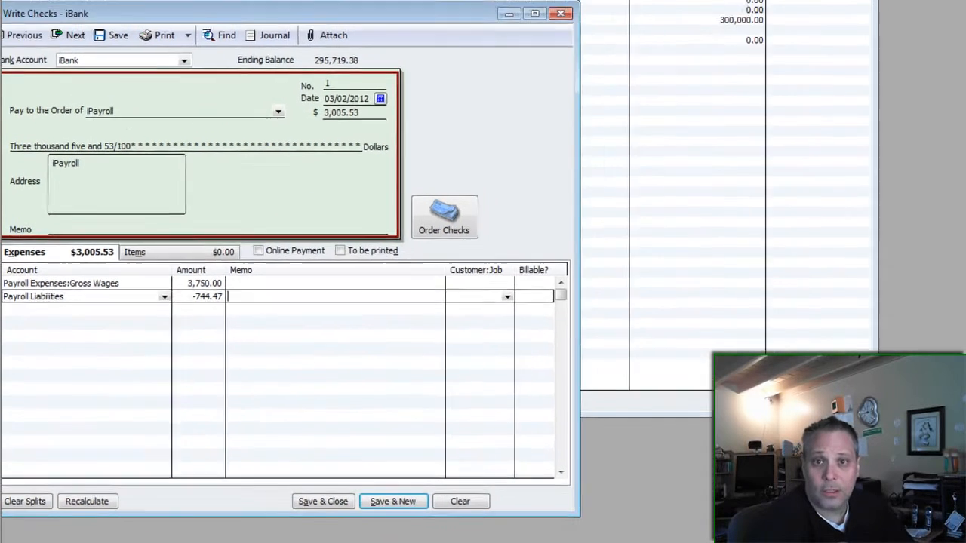
# - Open the Balance Sheet Standard report beside the iPayroll check
pyautogui.click(428, 22)
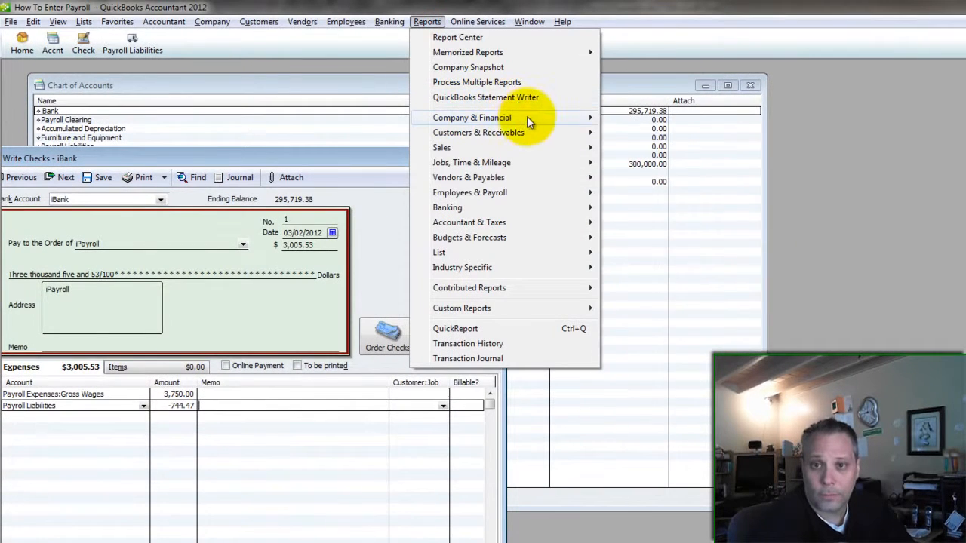
pyautogui.click(527, 118)
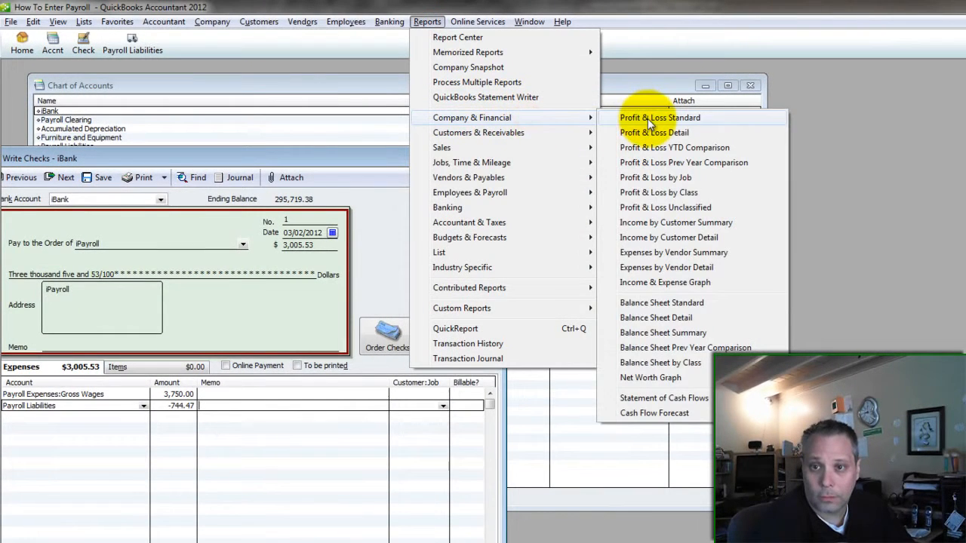
pyautogui.click(657, 302)
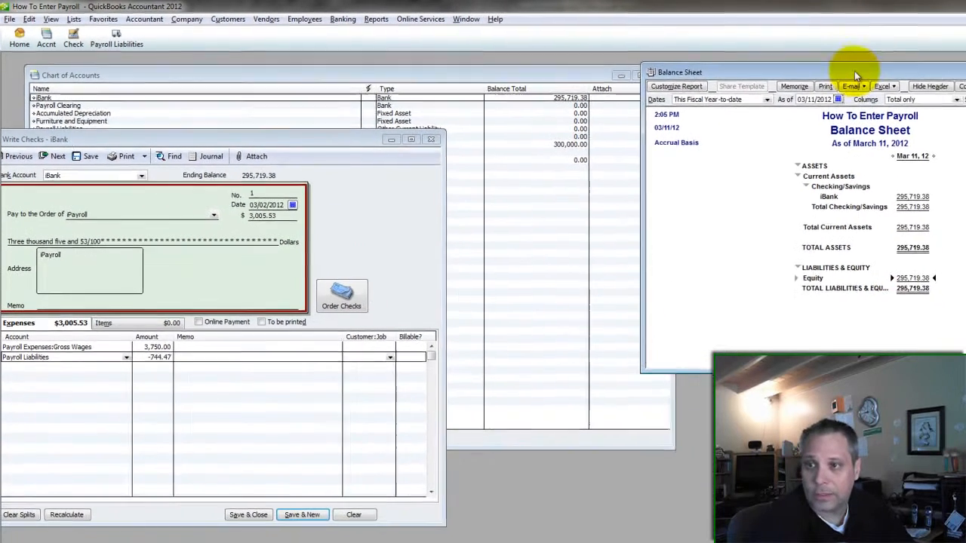
pyautogui.moveTo(850, 74); pyautogui.dragTo(882, 79)
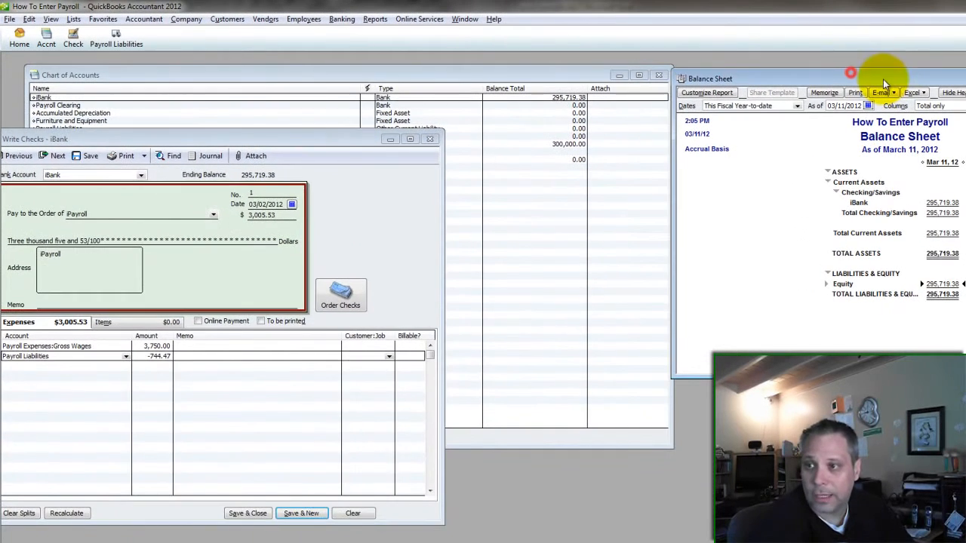
pyautogui.moveTo(298, 139); pyautogui.dragTo(324, 107)
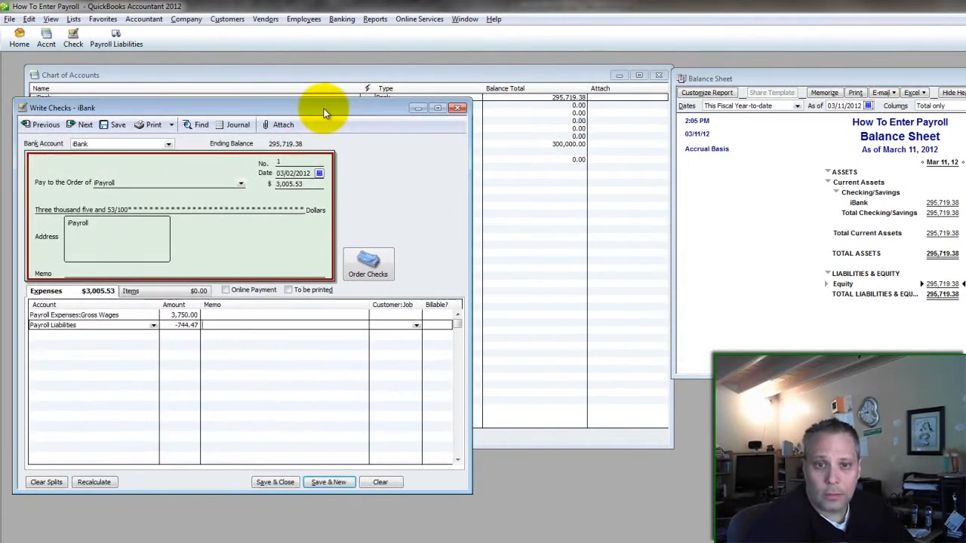
# - Open the Profit & Loss Standard report and arrange it alongside the Balance Sheet
pyautogui.click(374, 19)
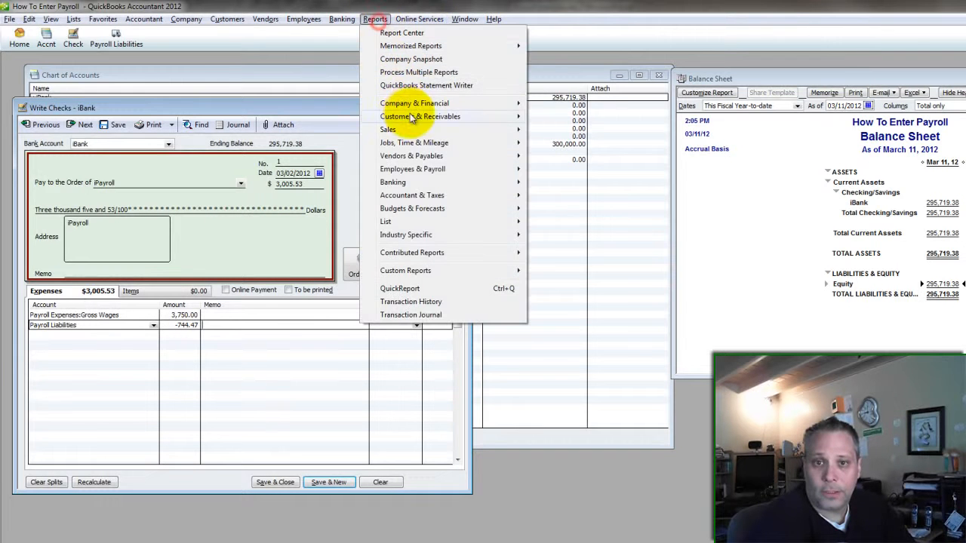
pyautogui.moveTo(494, 104)
pyautogui.click(591, 102)
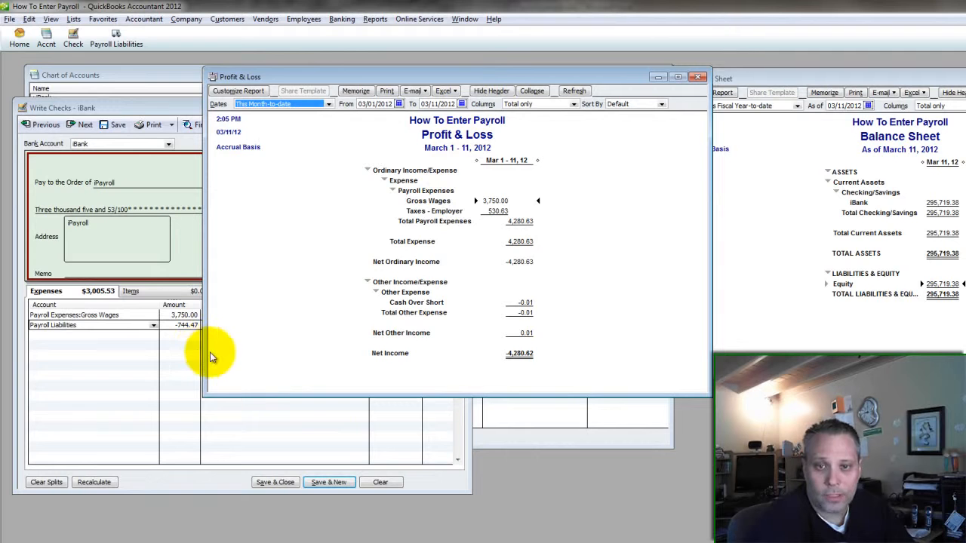
pyautogui.moveTo(207, 353); pyautogui.dragTo(393, 353)
pyautogui.click(562, 295)
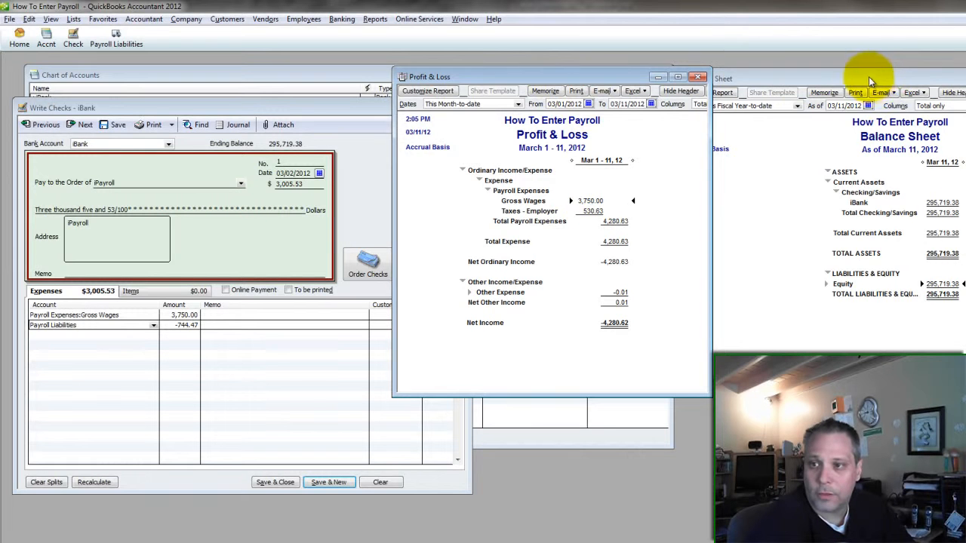
pyautogui.moveTo(871, 79); pyautogui.dragTo(887, 74)
pyautogui.moveTo(593, 79); pyautogui.dragTo(576, 78)
pyautogui.moveTo(692, 397); pyautogui.dragTo(690, 541)
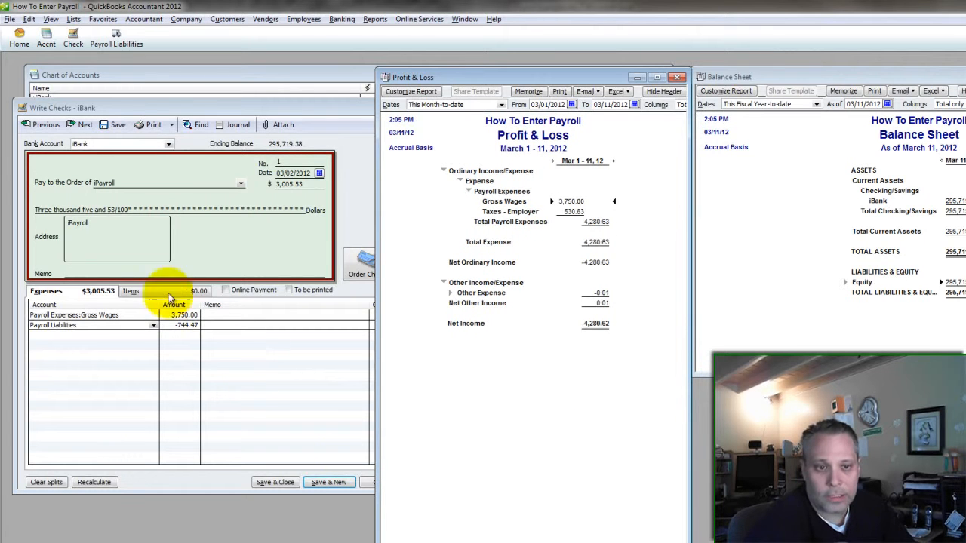
# - Compare the check with Gross Wages and the iBank balance, then save and close it
pyautogui.click(128, 314)
pyautogui.click(567, 202)
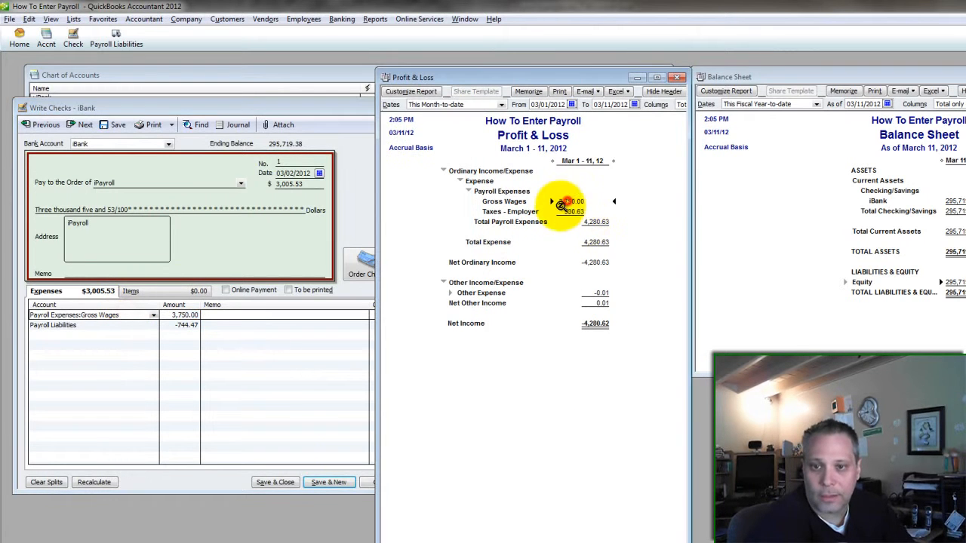
pyautogui.click(135, 324)
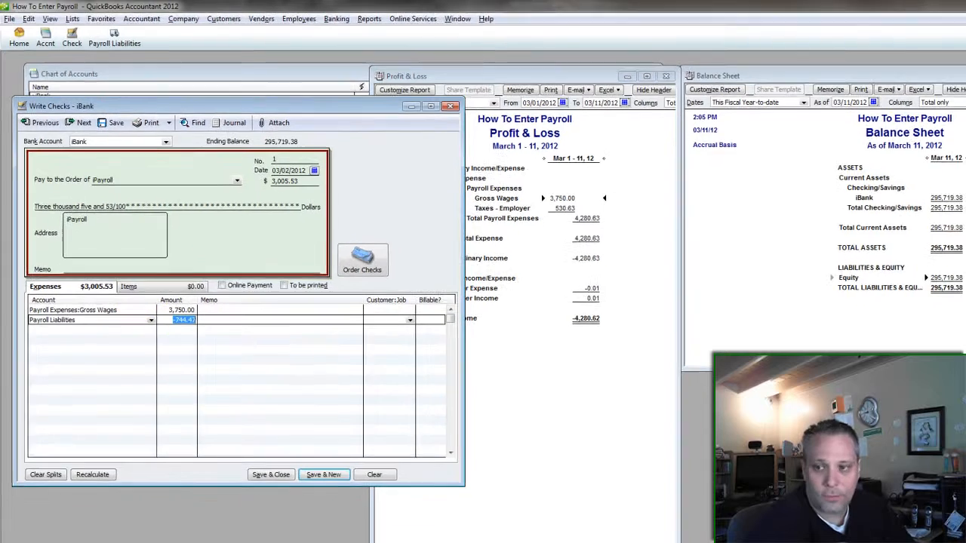
pyautogui.click(955, 273)
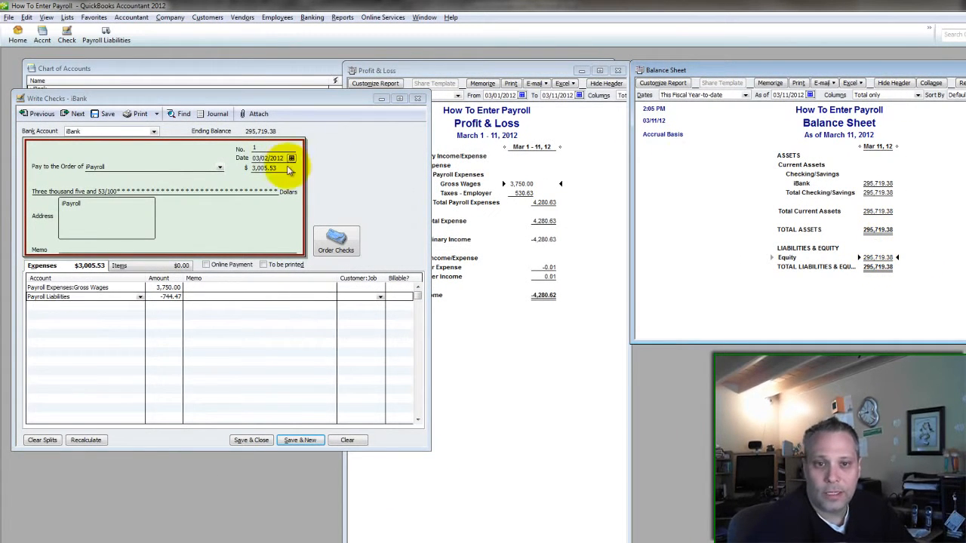
pyautogui.click(266, 168)
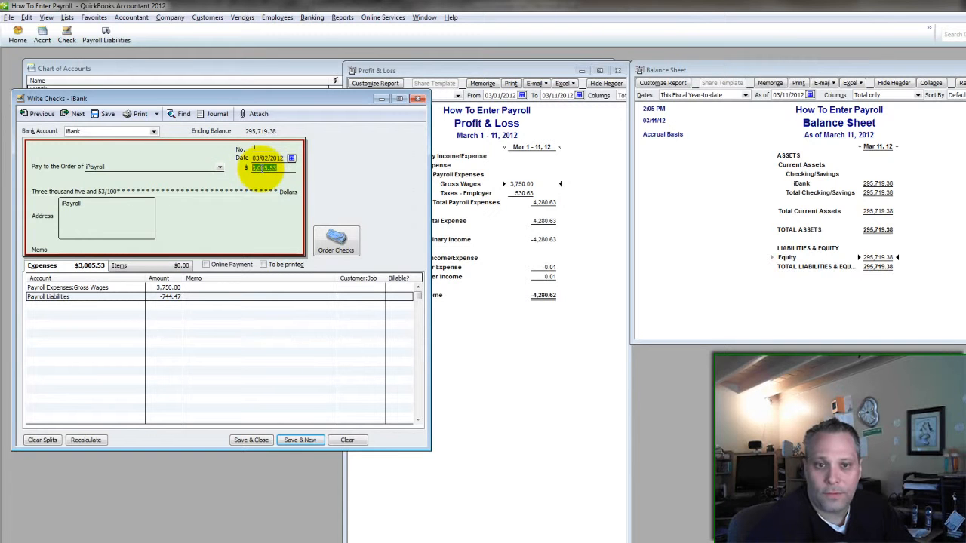
pyautogui.click(877, 184)
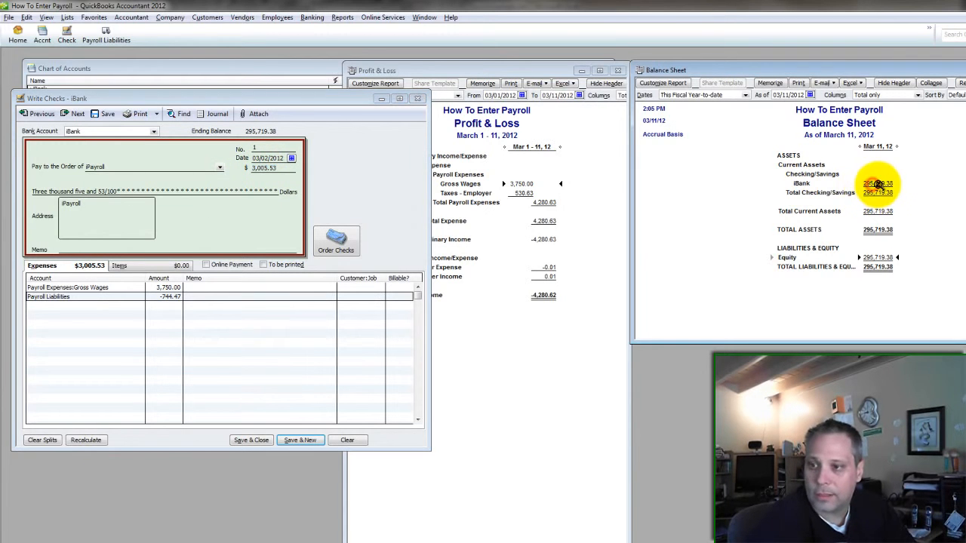
pyautogui.click(248, 441)
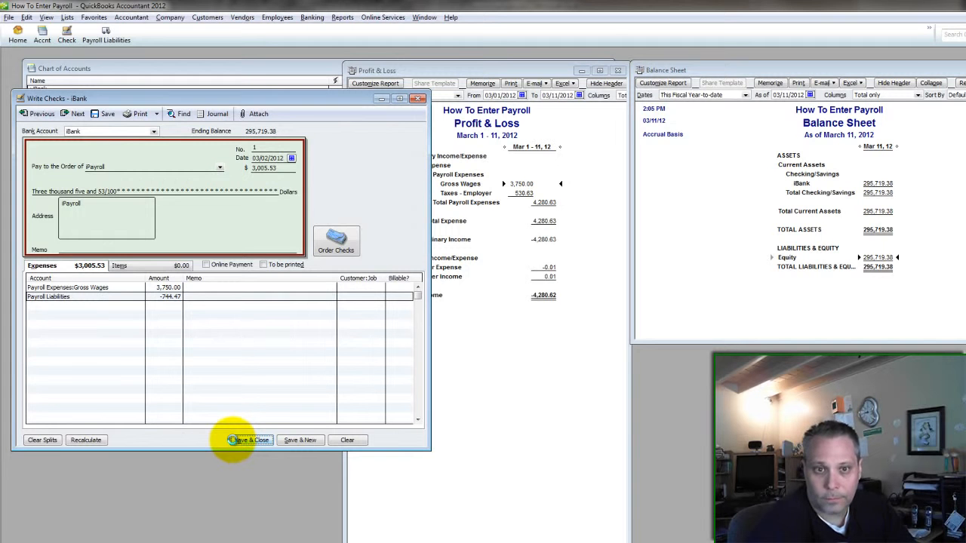
# - Check the refreshed reports: Gross Wages 7,500.00, iBank 292,713.85, Payroll Liabilities 744.47
pyautogui.click(510, 244)
pyautogui.click(836, 151)
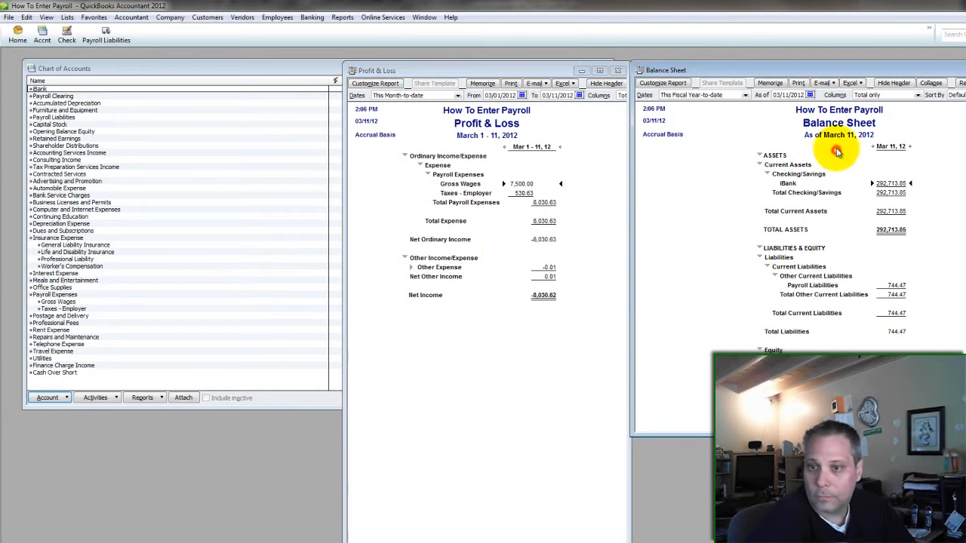
pyautogui.click(523, 183)
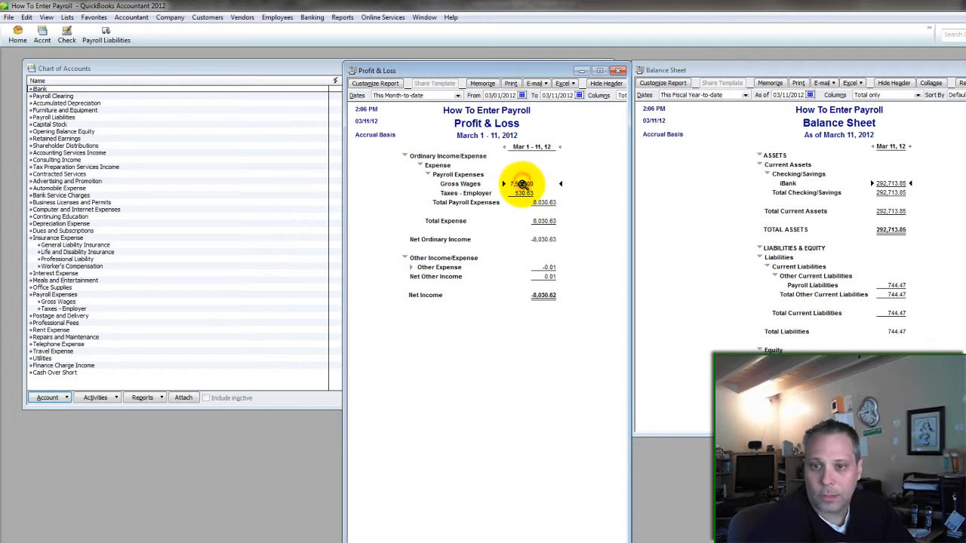
pyautogui.click(886, 183)
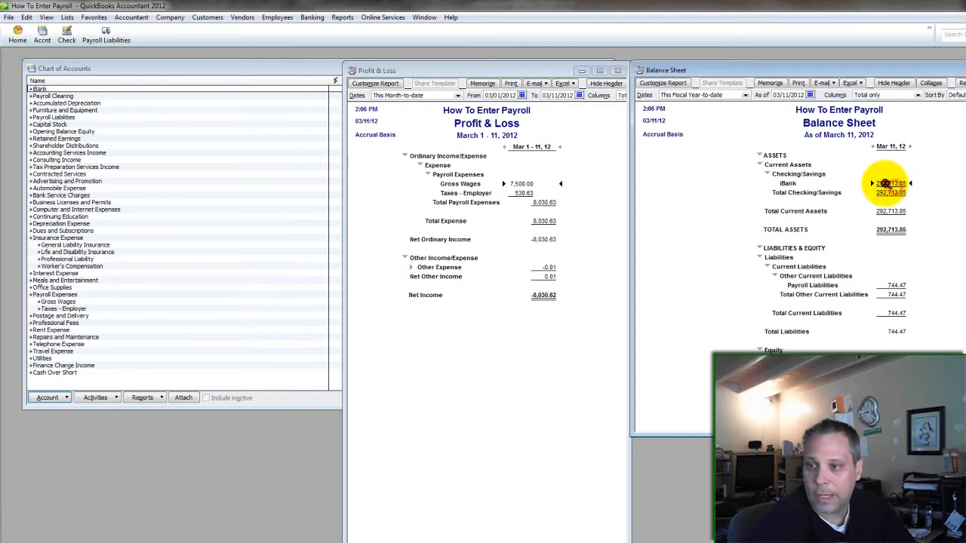
pyautogui.click(894, 293)
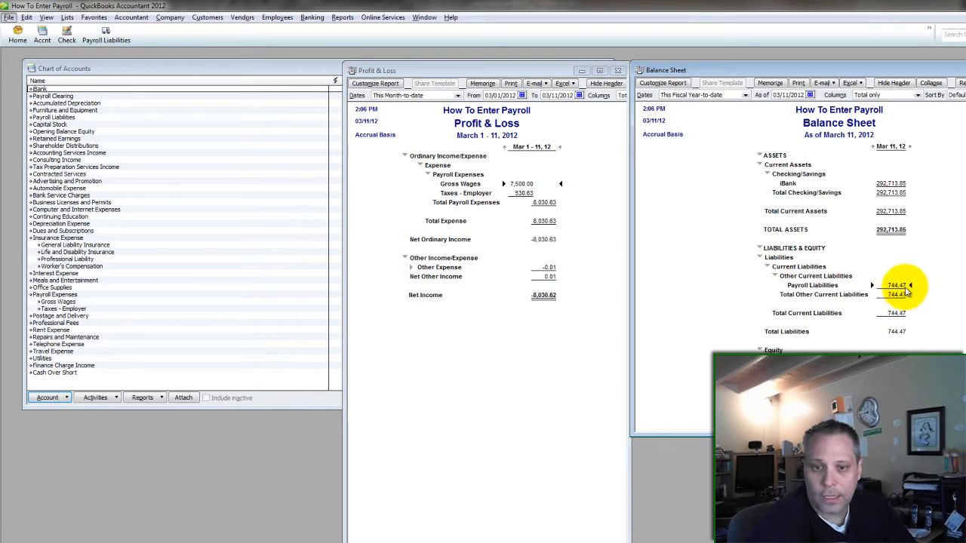
# - Copy the 1,275.09 total taxes from Excel and return to QuickBooks
pyautogui.hotkey('alt', 'Tab')
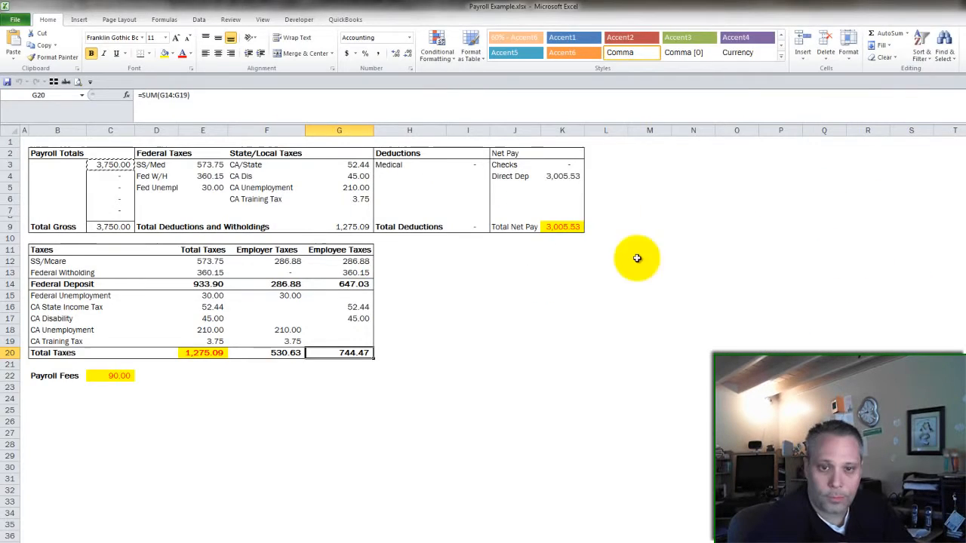
pyautogui.click(198, 375)
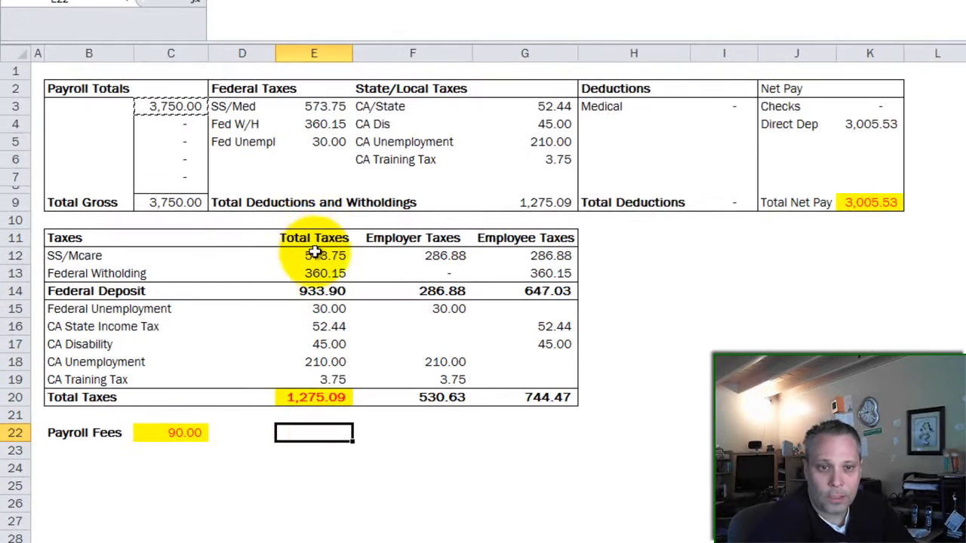
pyautogui.click(295, 396)
pyautogui.hotkey('ctrl', 'c')
pyautogui.hotkey('alt', 'Tab')
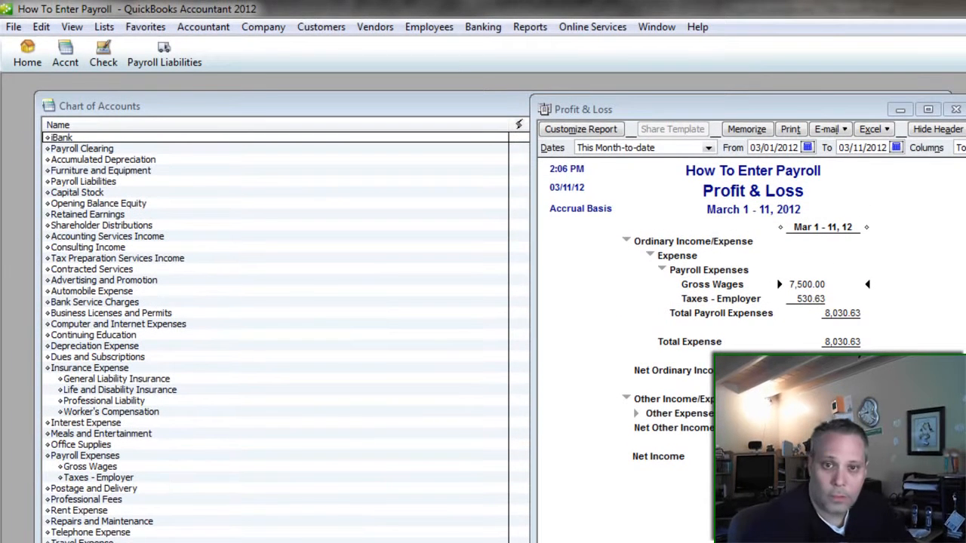
# - Write a new check to iPayroll for 1,275.09
pyautogui.hotkey('ctrl', 'w')
pyautogui.press('Tab')
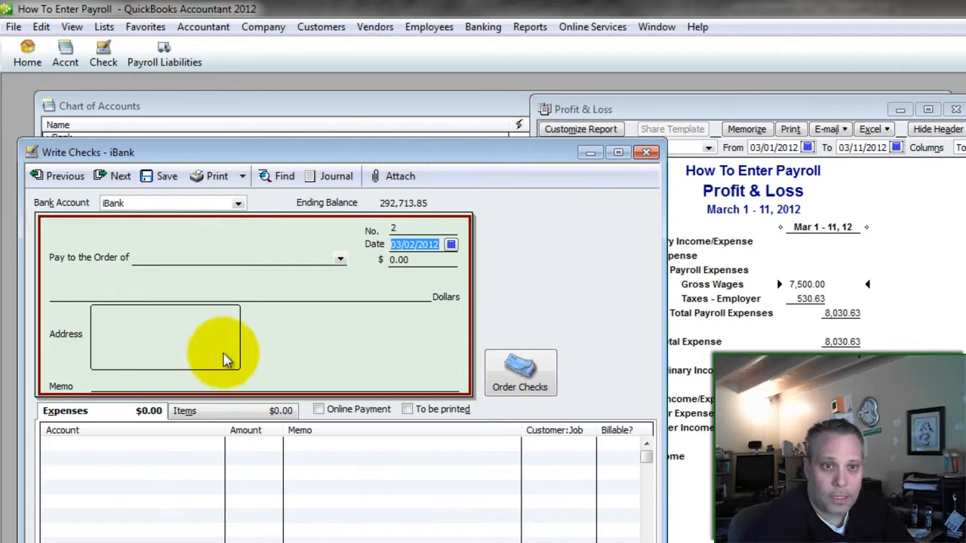
pyautogui.press('Tab')
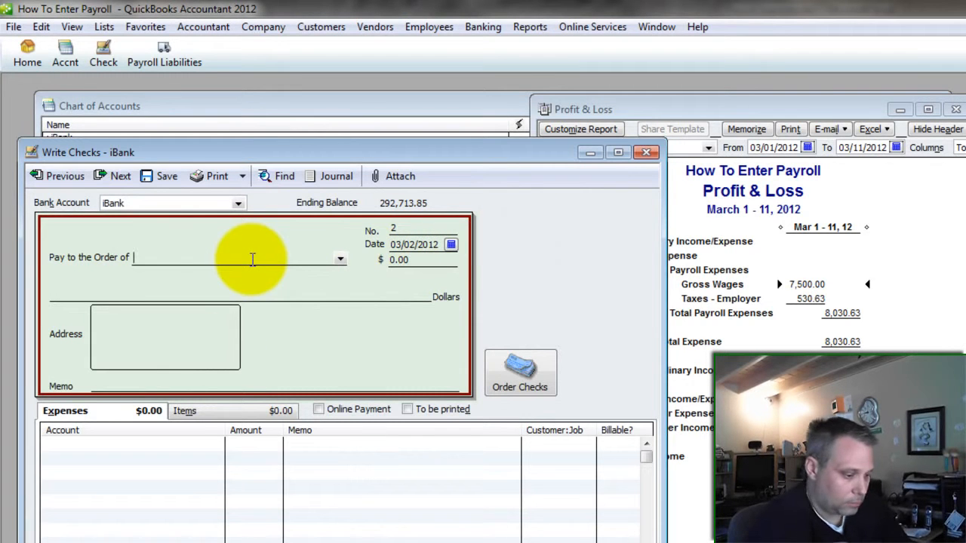
pyautogui.write('i')
pyautogui.press('Tab')
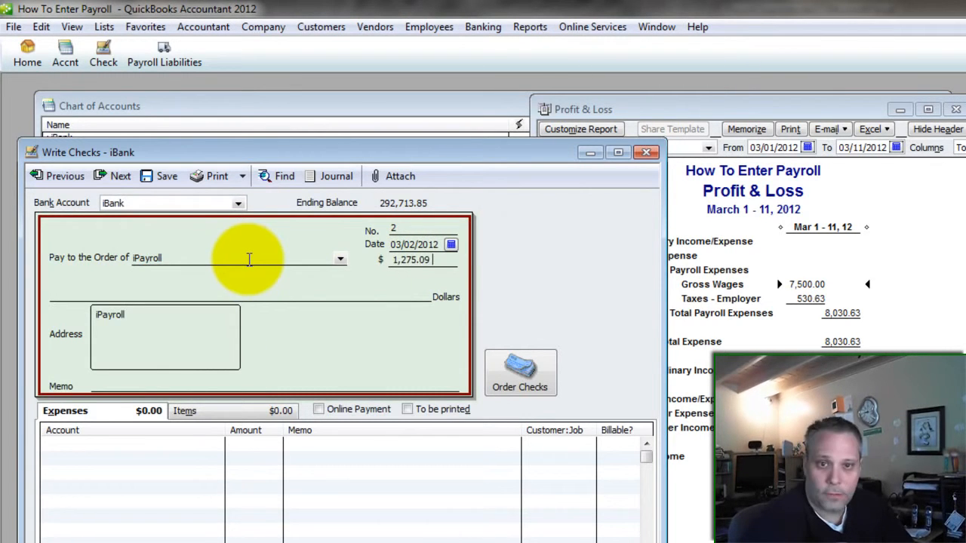
pyautogui.press('Tab')
# - Split the check into Payroll Liabilities 744.47 and Payroll Expenses:Taxes - Employer 530.62
pyautogui.press('Tab')
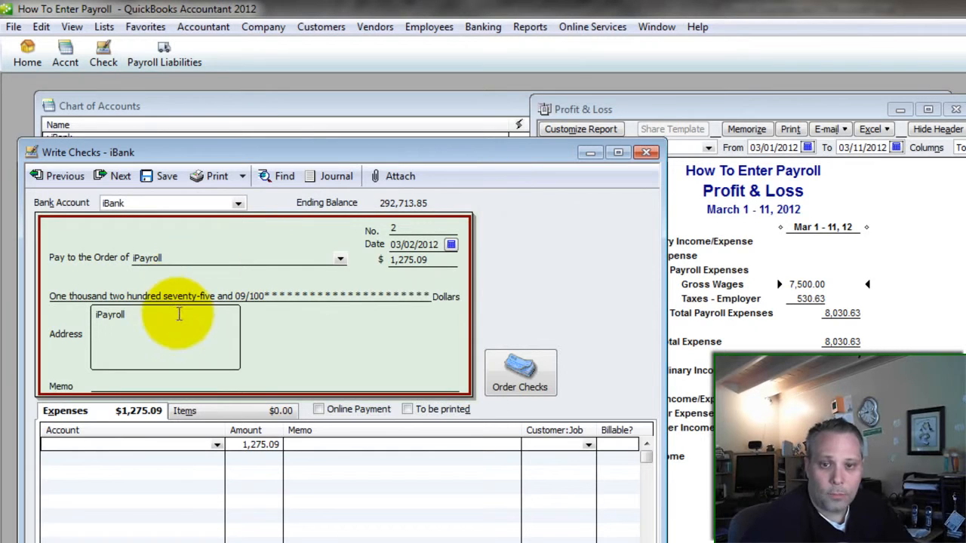
pyautogui.click(140, 444)
pyautogui.press('Tab')
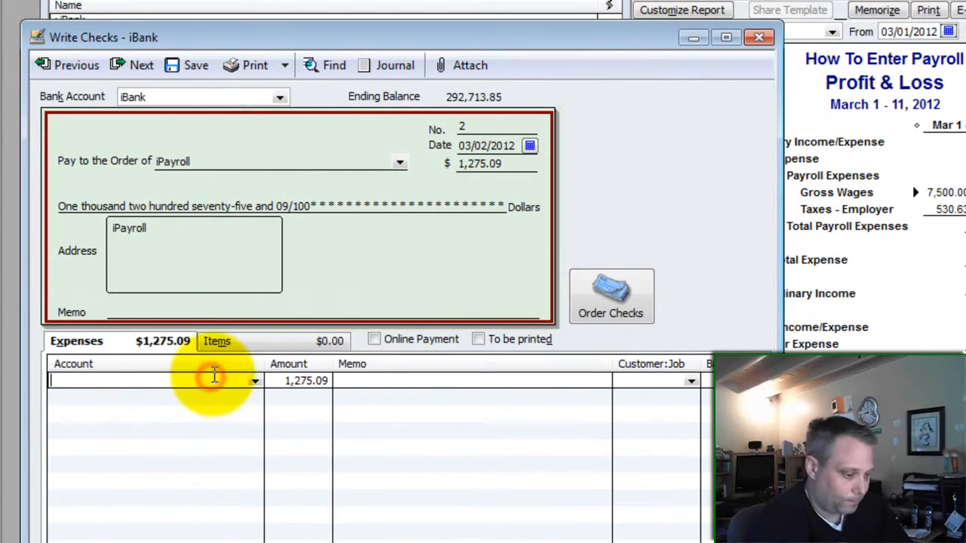
pyautogui.write('Payroll Clearing')
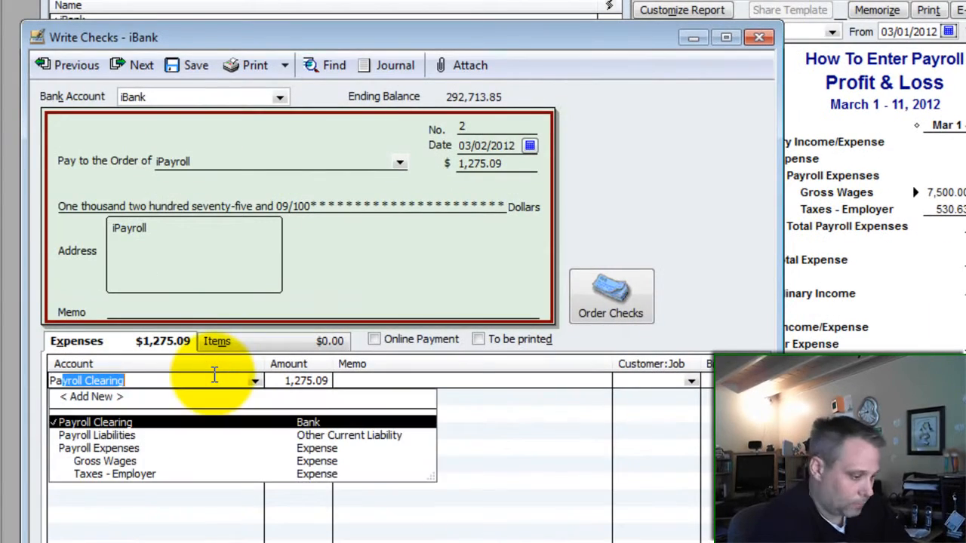
pyautogui.press('Down')
pyautogui.press('Tab')
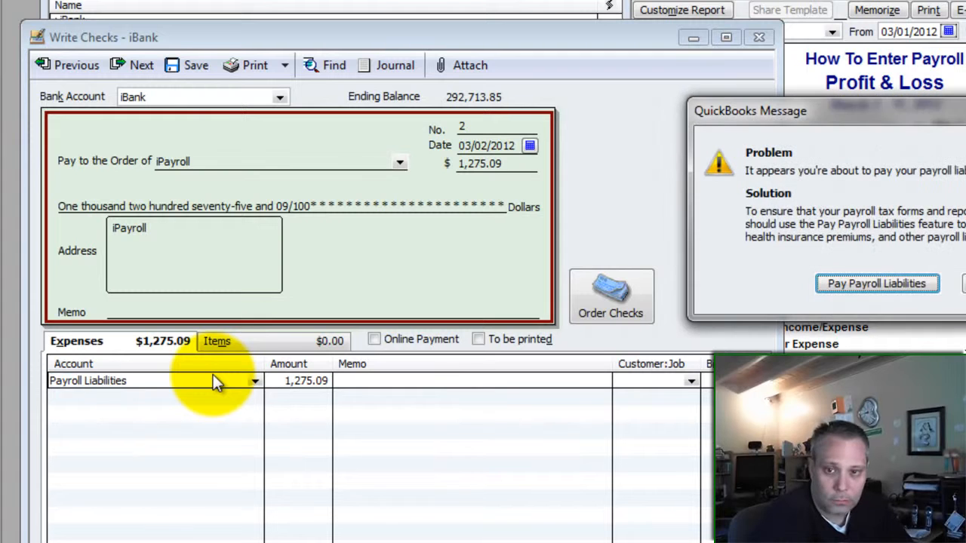
pyautogui.press('Escape')
pyautogui.write('744')
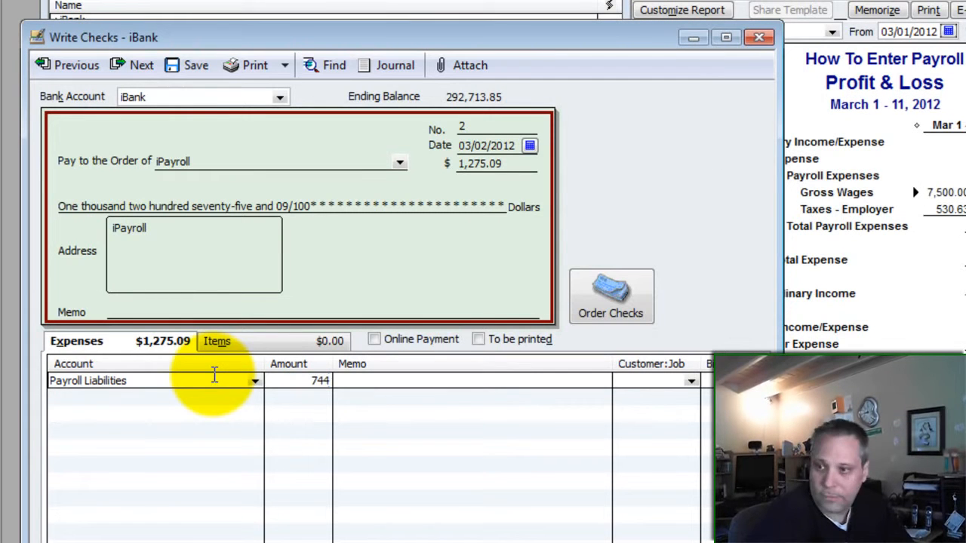
pyautogui.write('.47')
pyautogui.press('Down')
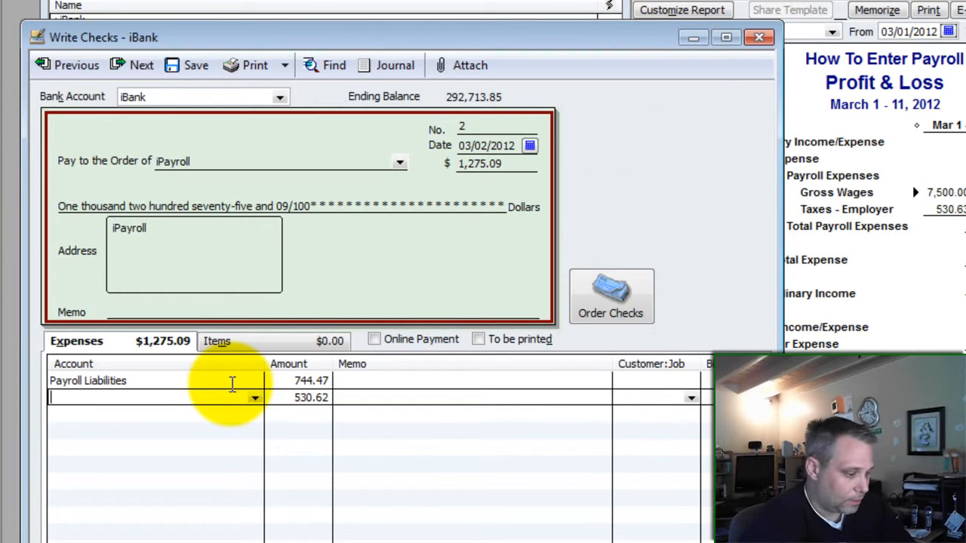
pyautogui.write('taxe')
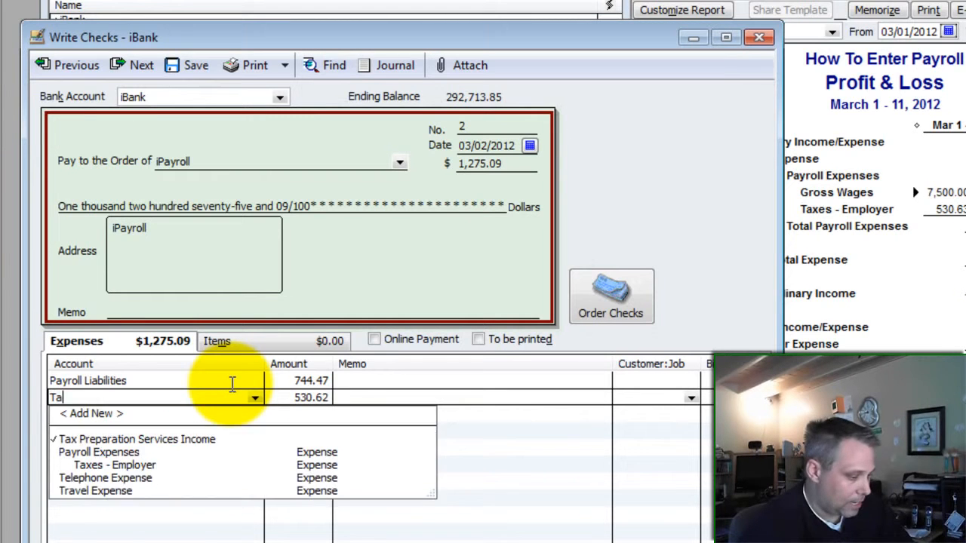
pyautogui.press('Tab')
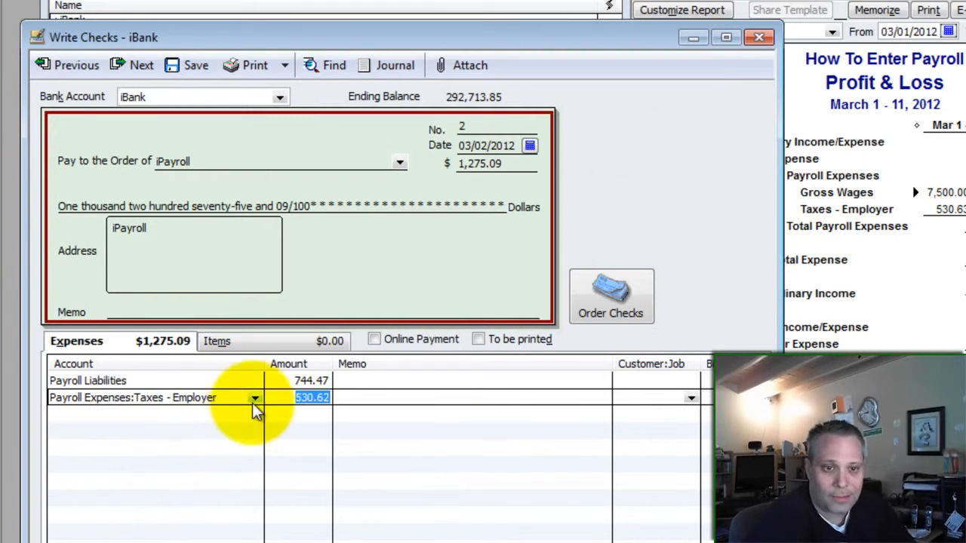
pyautogui.click(235, 382)
pyautogui.click(302, 380)
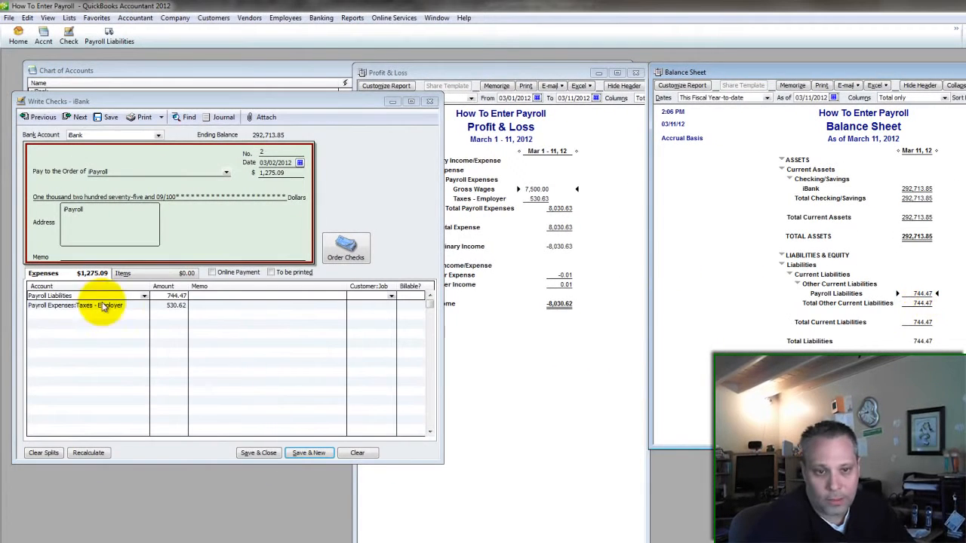
# - Save check 2 and refresh the reports: Taxes - Employer 1,061.25, iBank 291,438.76
pyautogui.click(139, 305)
pyautogui.click(492, 246)
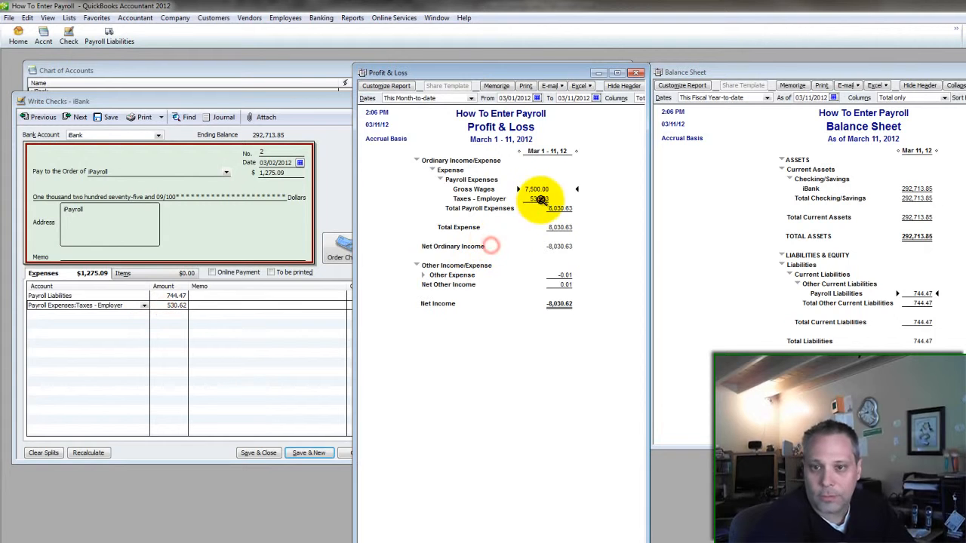
pyautogui.click(214, 101)
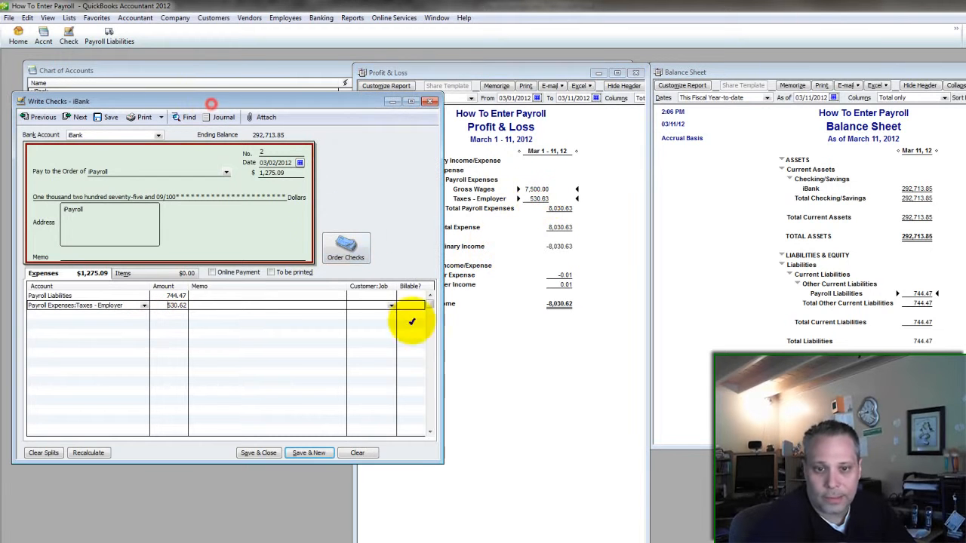
pyautogui.click(260, 454)
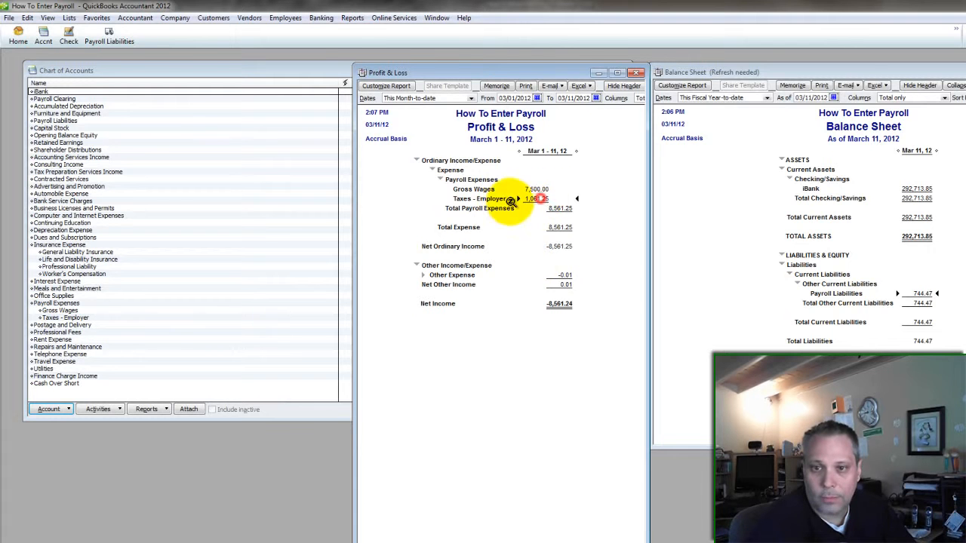
pyautogui.click(931, 269)
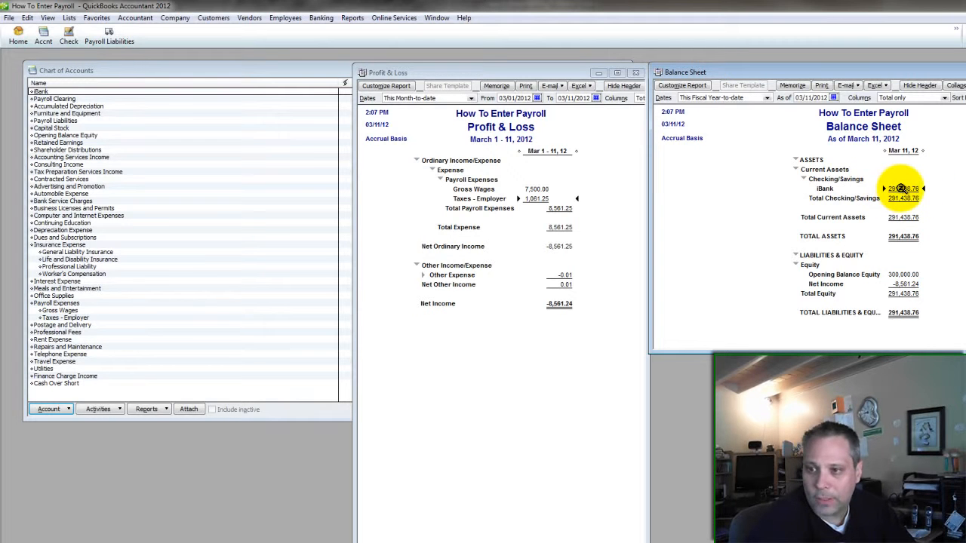
pyautogui.click(129, 66)
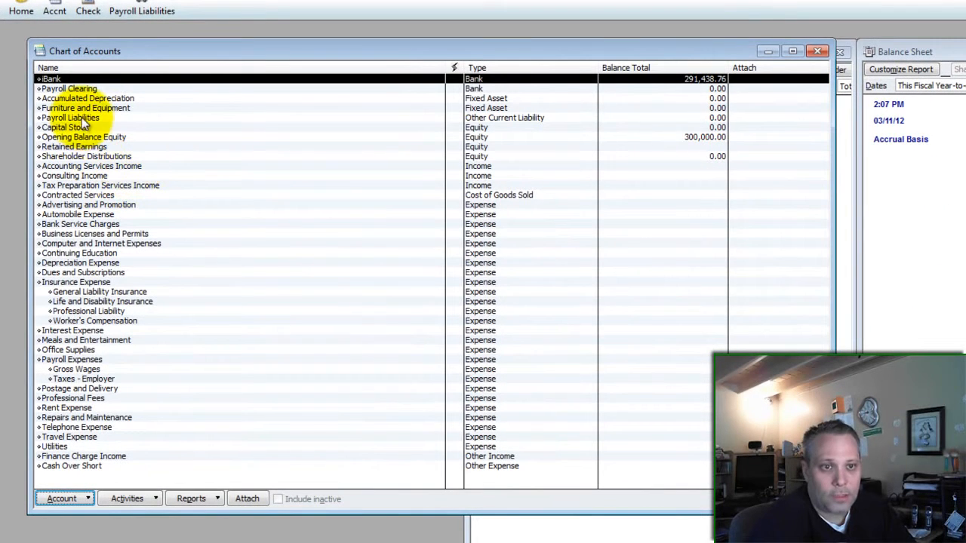
# - Open the Payroll Liabilities register and review check 1's 744.47 increase and check 2's decrease
pyautogui.click(81, 118)
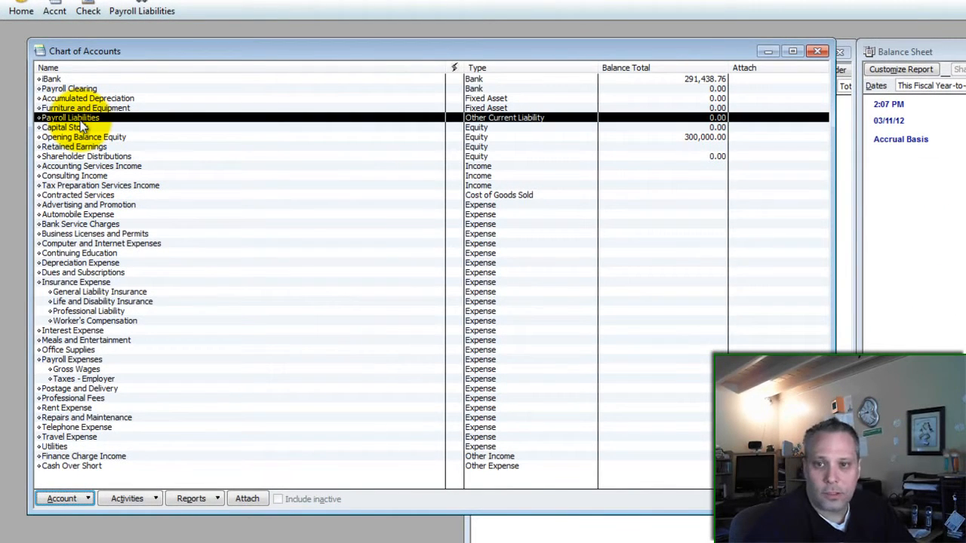
pyautogui.doubleClick(81, 118)
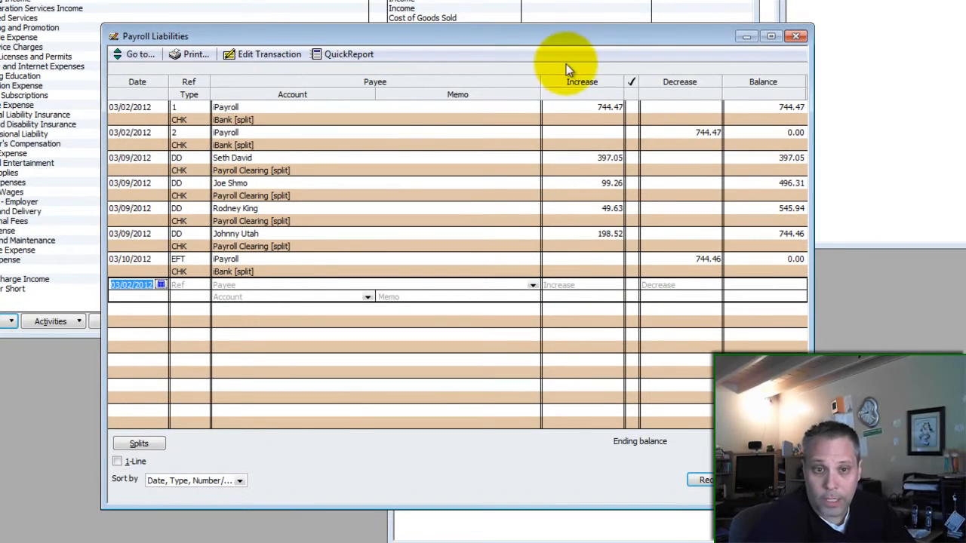
pyautogui.click(523, 109)
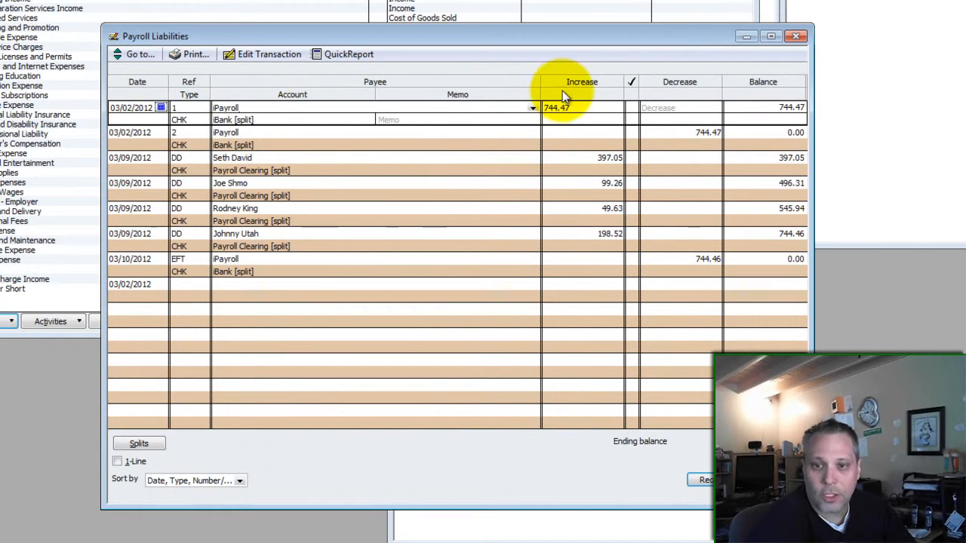
pyautogui.doubleClick(577, 106)
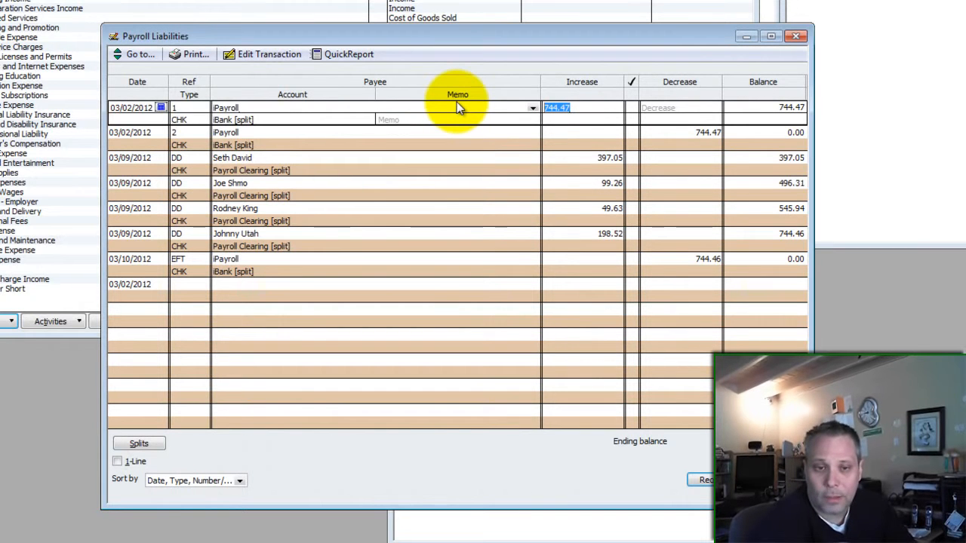
pyautogui.click(698, 143)
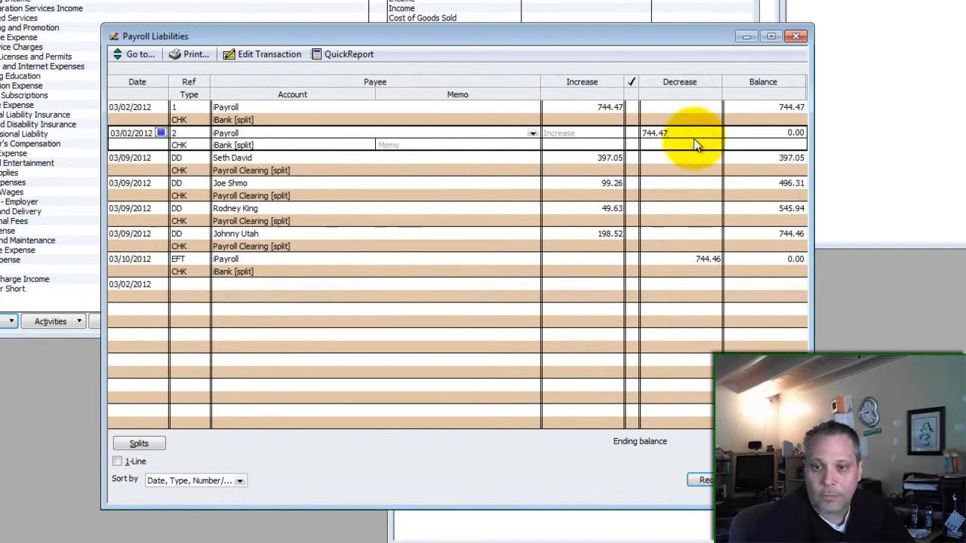
pyautogui.doubleClick(694, 134)
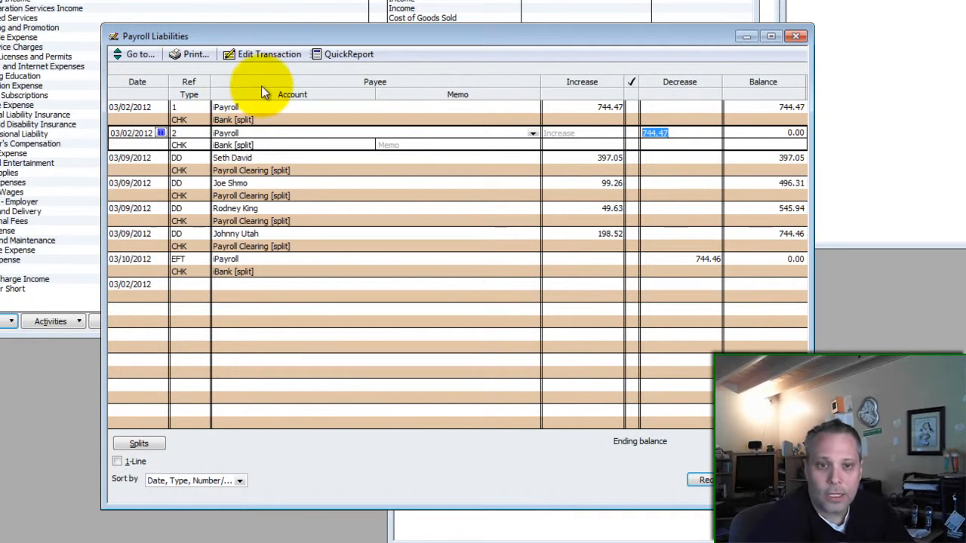
# - View check 2's expense split, close it, then reopen check 1's split lines
pyautogui.click(246, 53)
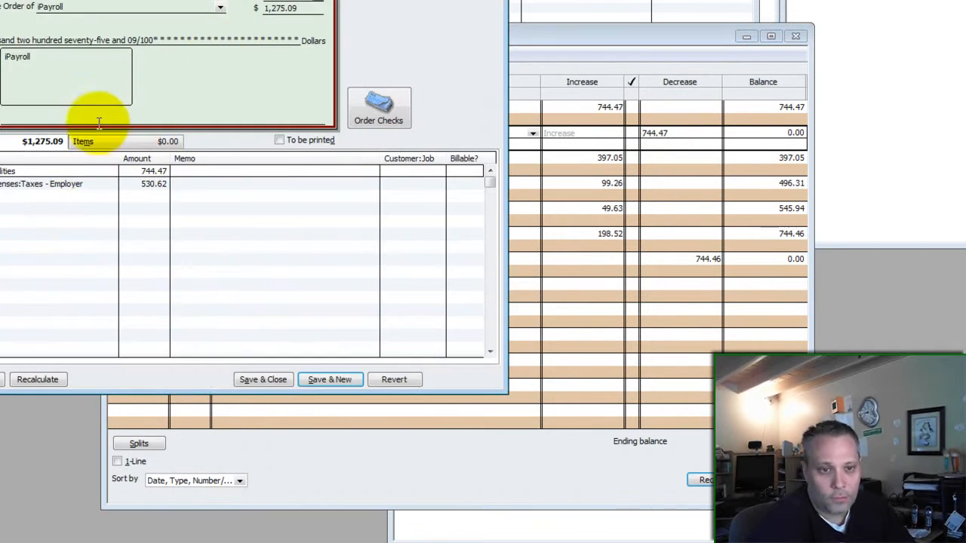
pyautogui.click(33, 142)
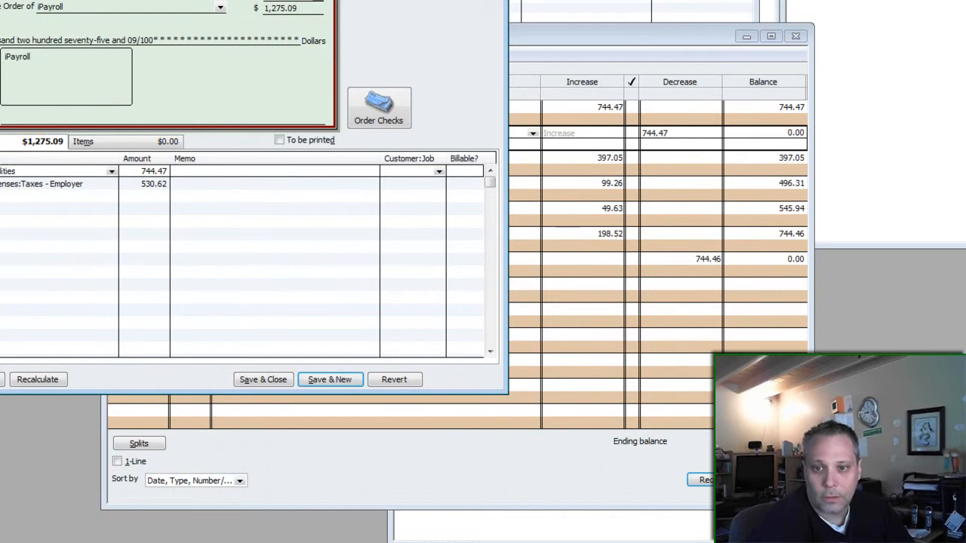
pyautogui.press('Escape')
pyautogui.click(385, 110)
pyautogui.click(269, 53)
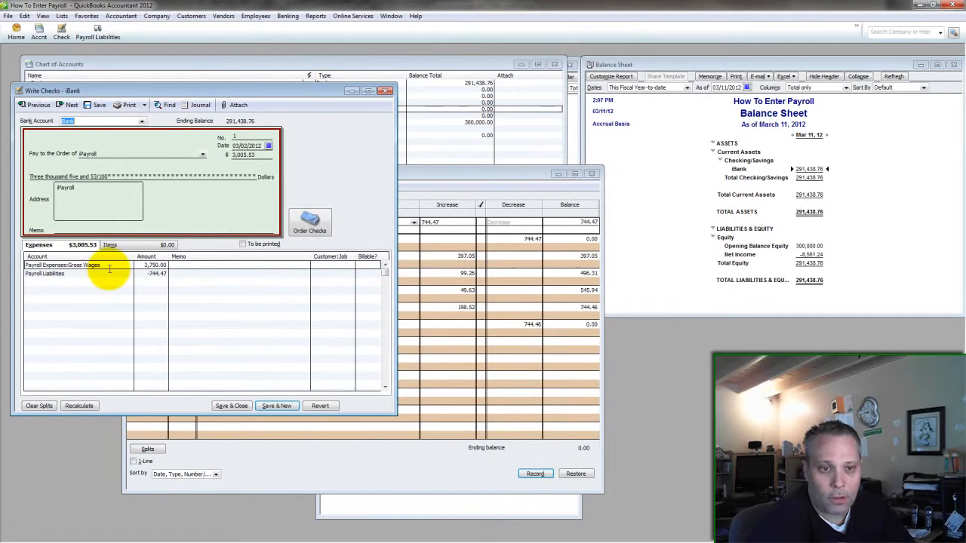
pyautogui.click(110, 265)
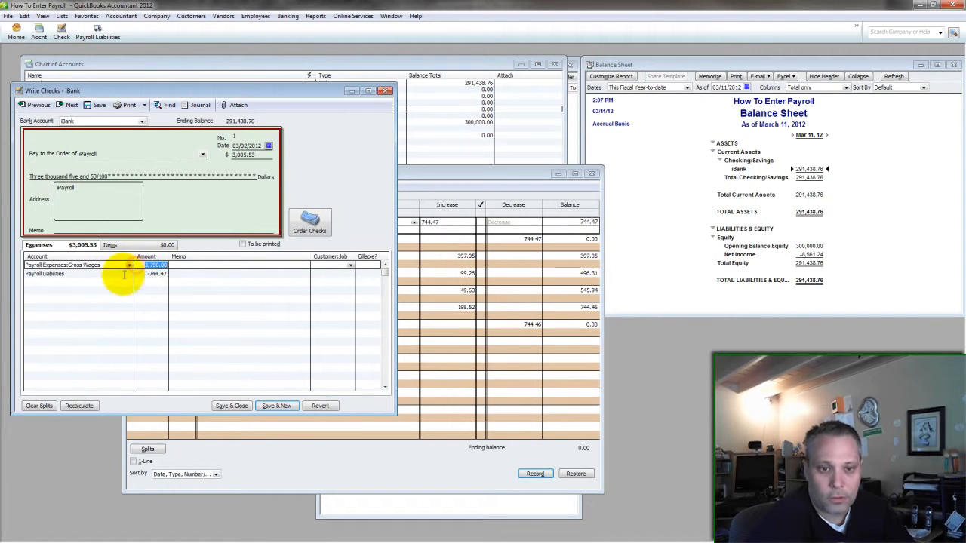
# - Close the first iPayroll check and the Payroll Liabilities register, leaving Payroll Liabilities at 0.00
pyautogui.click(385, 91)
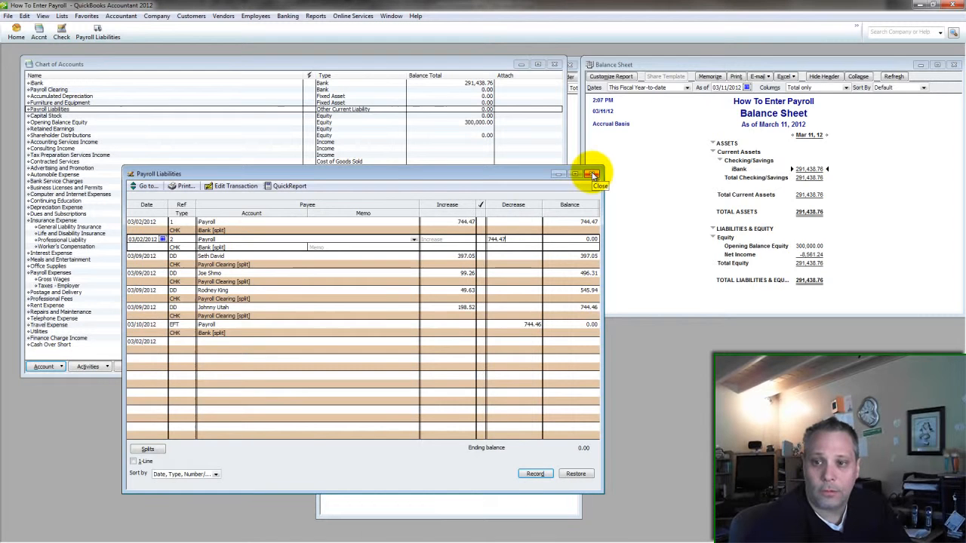
pyautogui.click(593, 175)
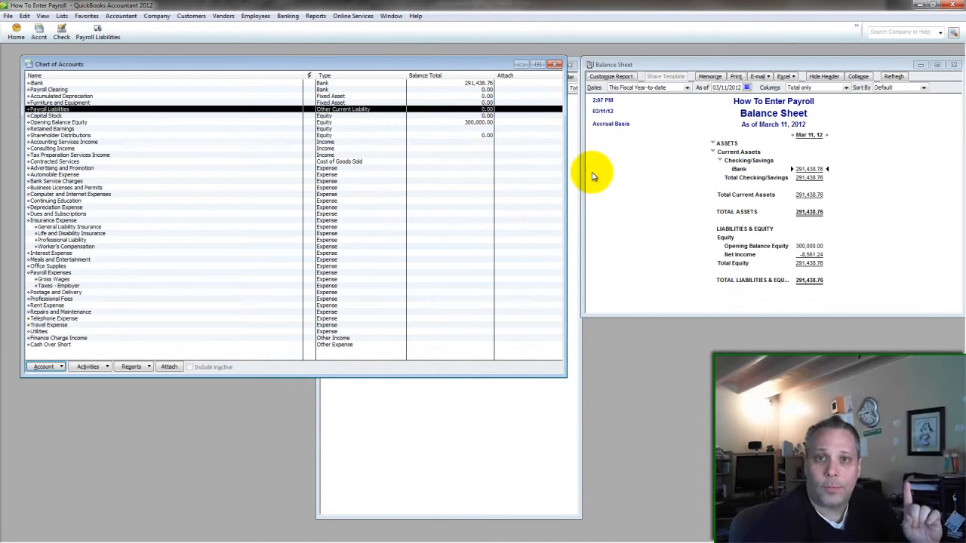